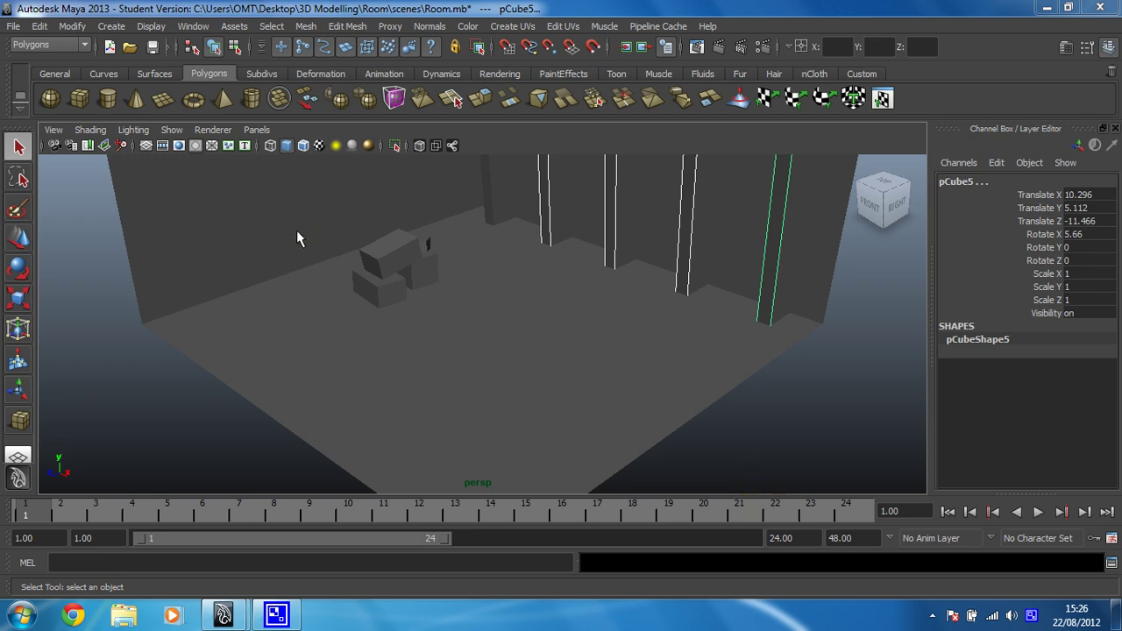
Step: Create a polygon cone of about 2.31 radius and 4.53 height on the open floor in front of the pillars
click(136, 102)
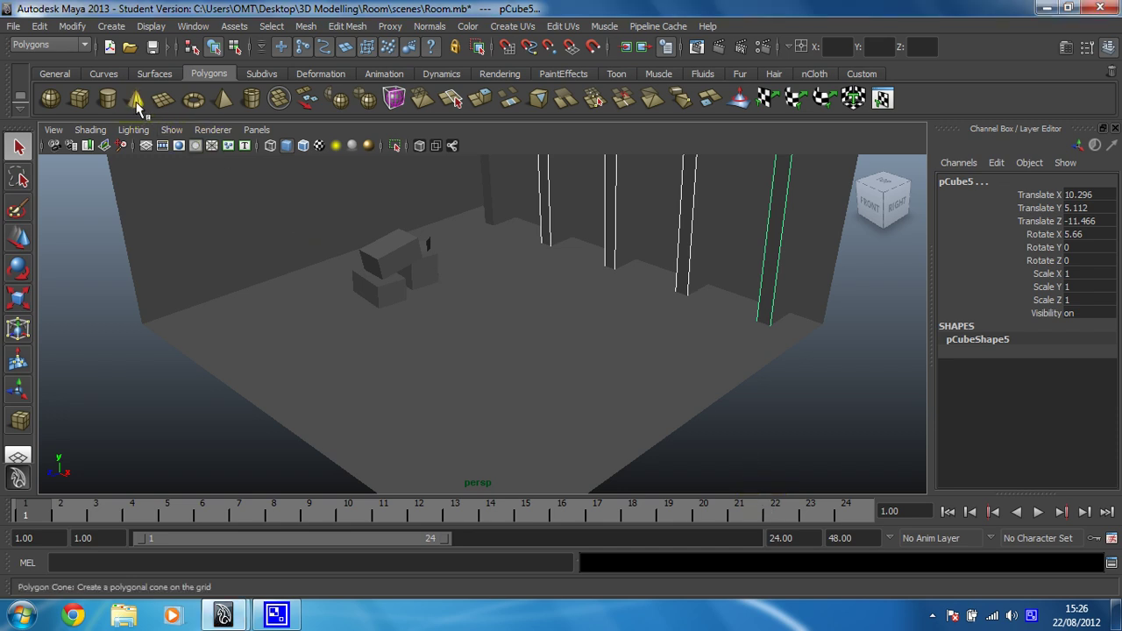
click(136, 101)
drag(561, 395, 595, 298)
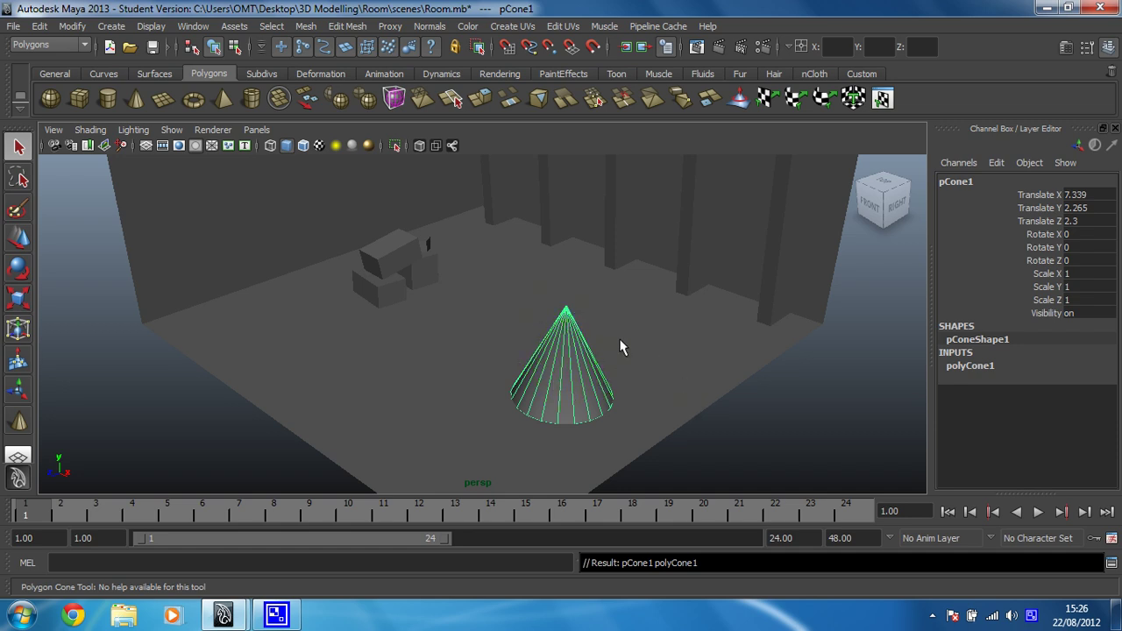
Step: Set the cone's height subdivisions to 5
click(962, 368)
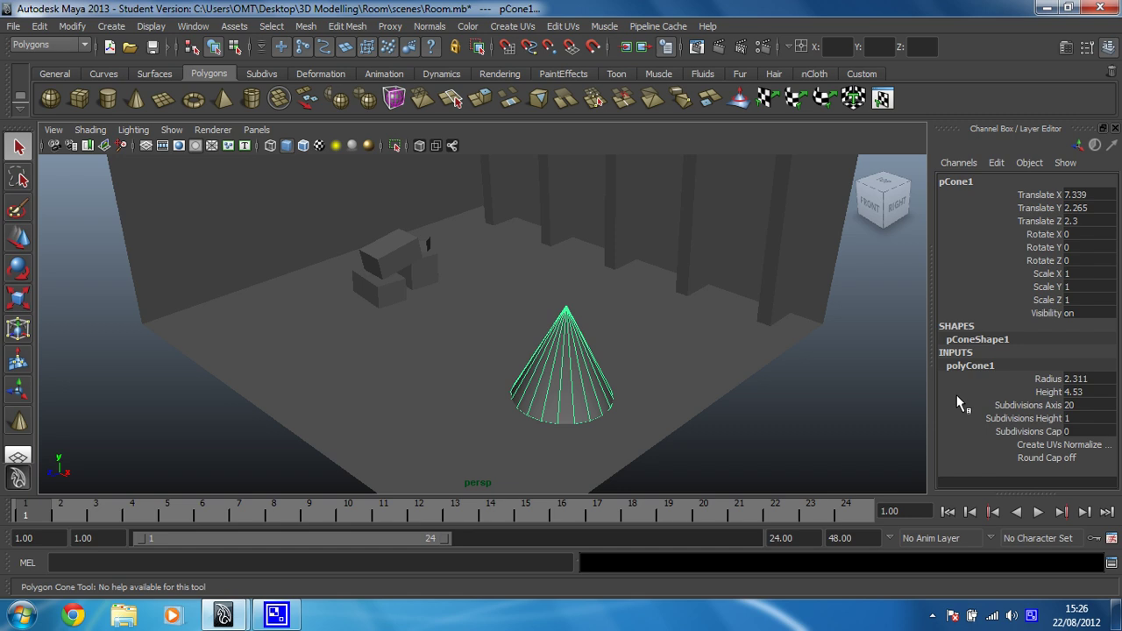
drag(964, 407, 986, 419)
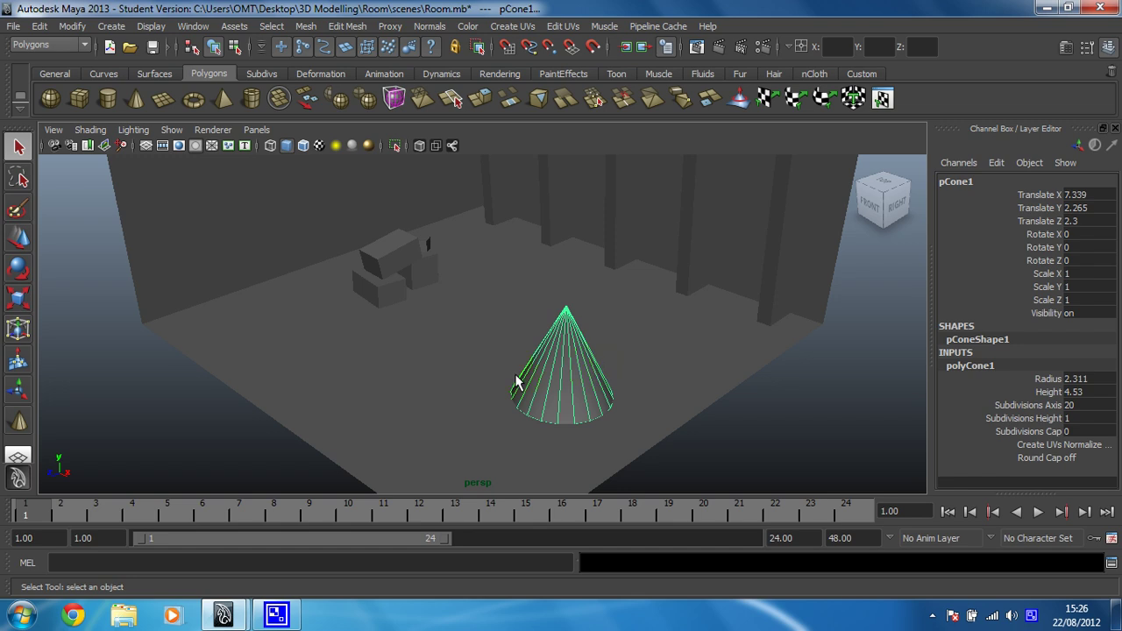
drag(1003, 412, 1056, 448)
click(1080, 418)
text(5)
key(Return)
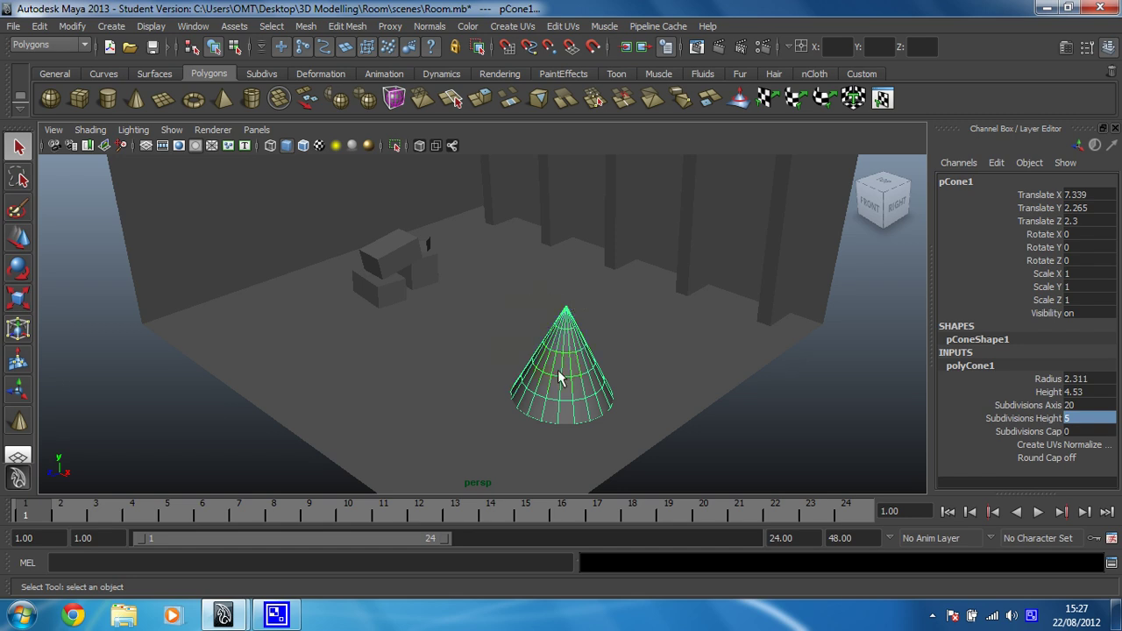
Step: Frame the cone in the full-size front view and put it in vertex selection mode
key(space)
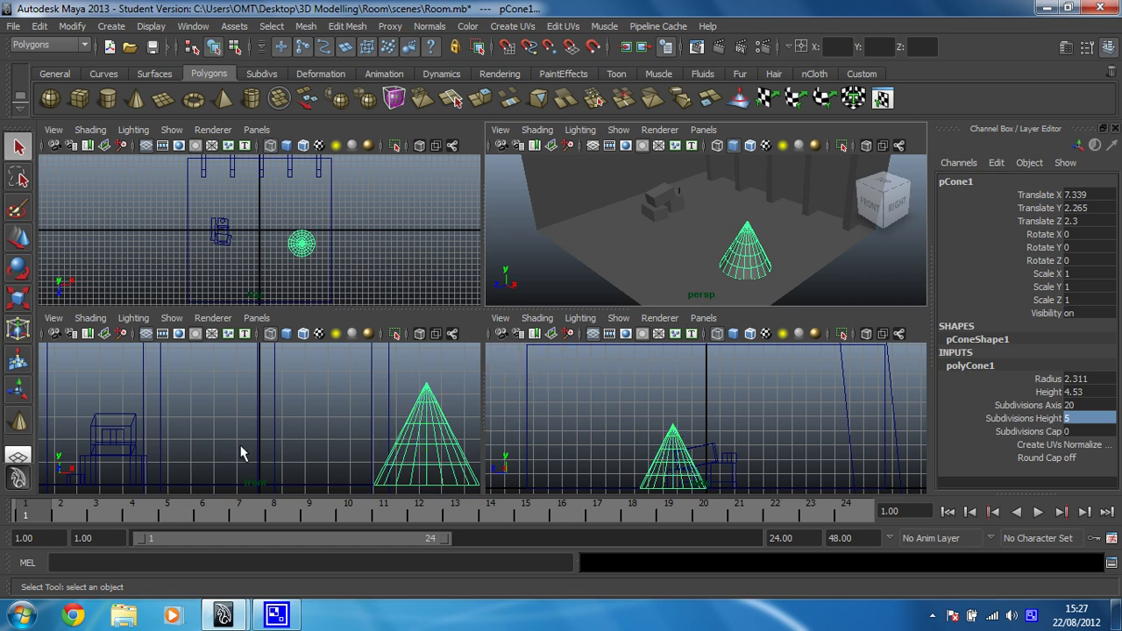
middle_click(593, 414)
key(space)
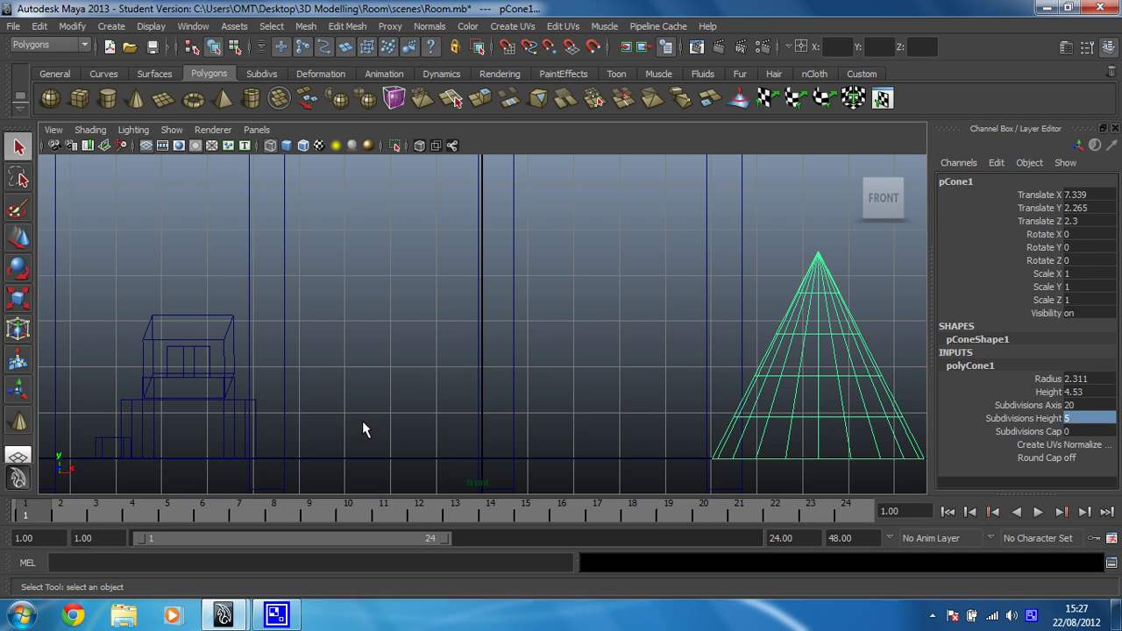
key(f)
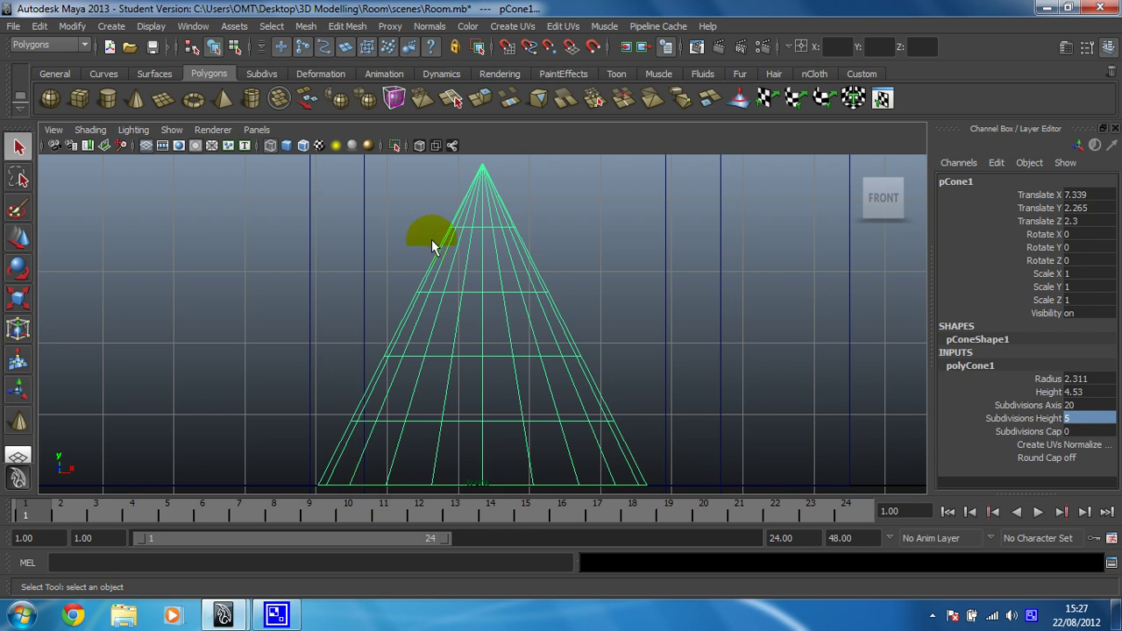
right_click(514, 364)
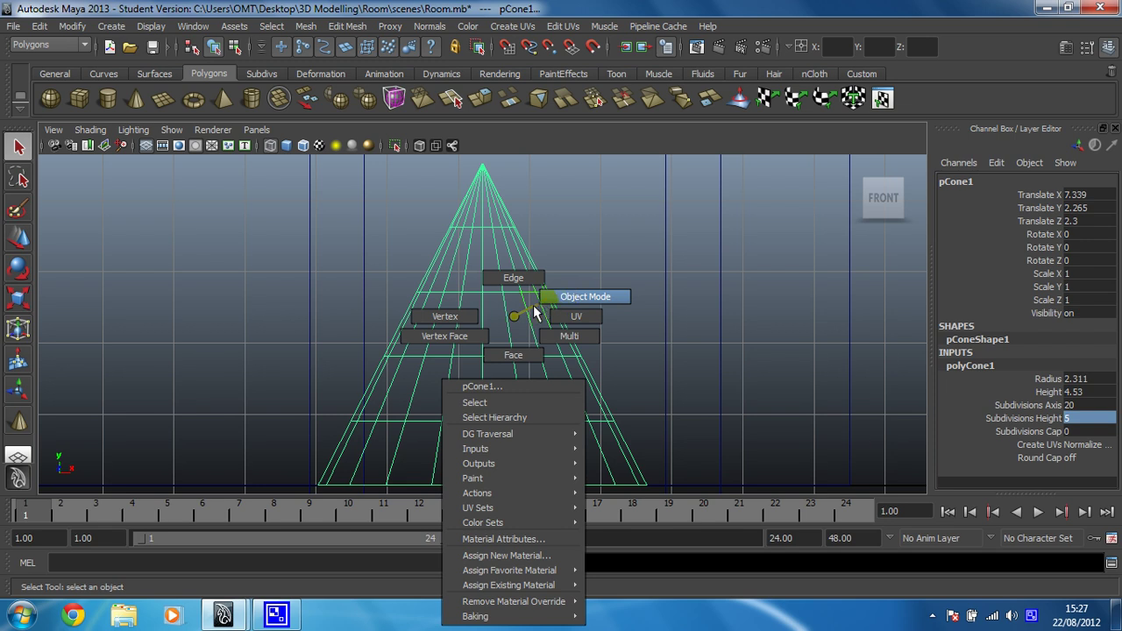
click(466, 315)
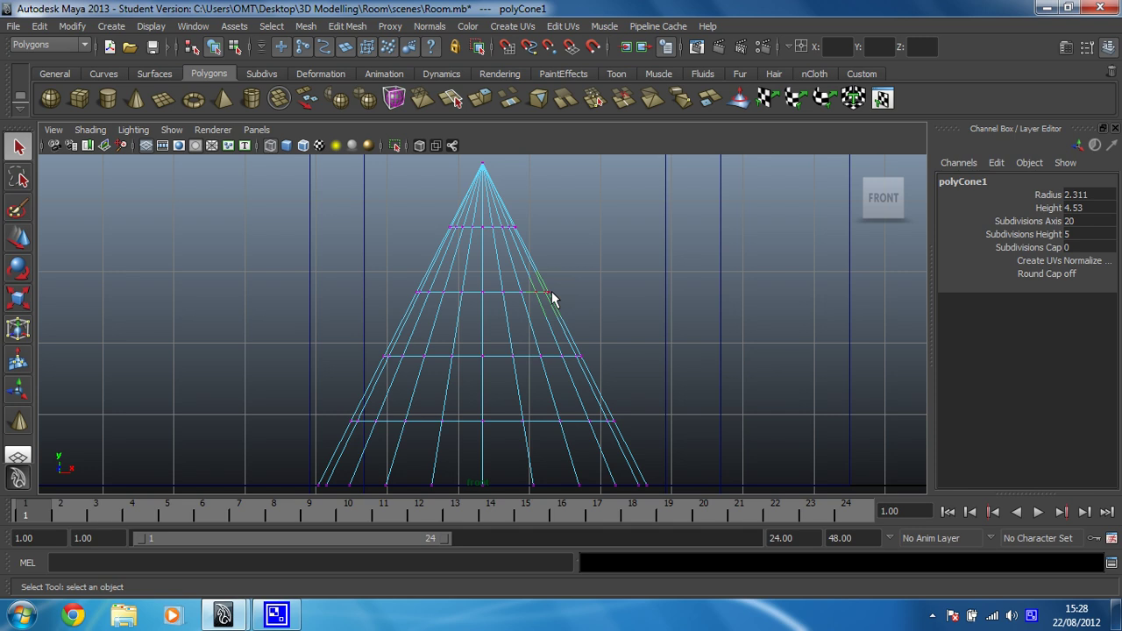
Step: Try to select the vertices of the ring just above the cone's base one by one
click(352, 421)
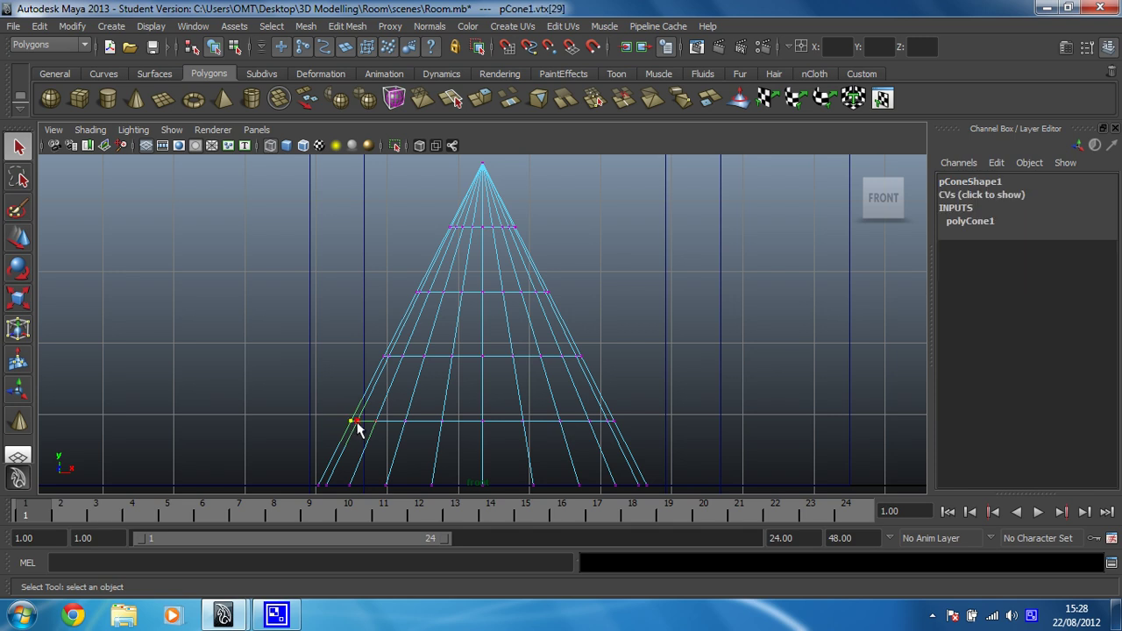
shift+click(375, 421)
shift+click(404, 421)
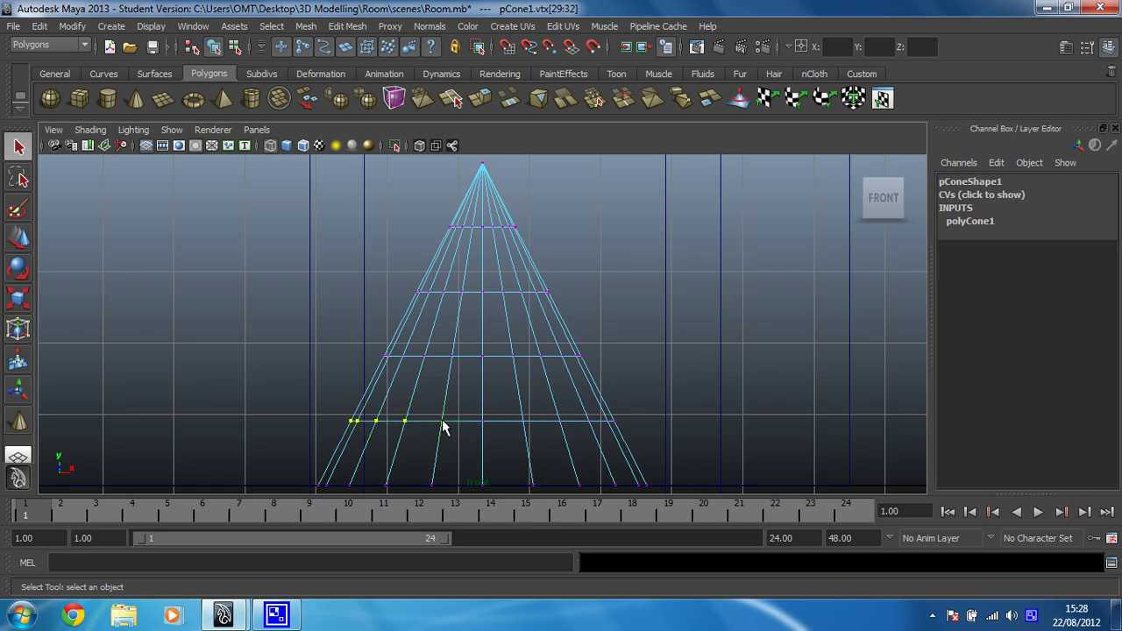
shift+click(523, 421)
shift+click(560, 421)
shift+click(588, 421)
shift+click(607, 421)
shift+click(615, 424)
Step: Check in the perspective view how far the selection reaches around the cone, and clear it in the front view
key(space)
key(space)
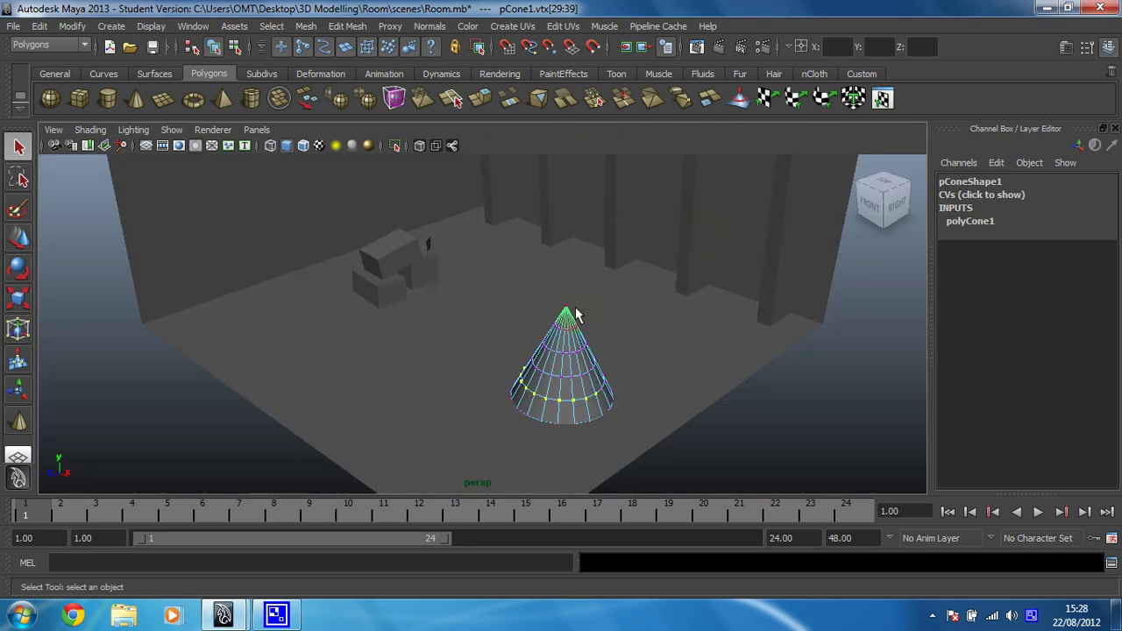
alt+drag(601, 357, 628, 356)
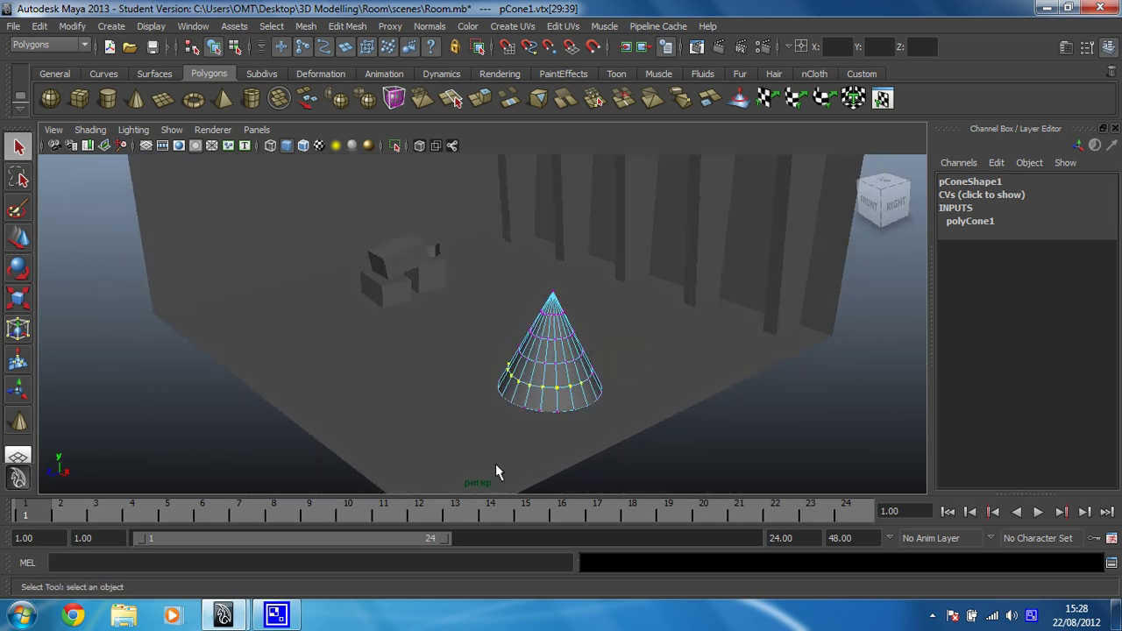
key(space)
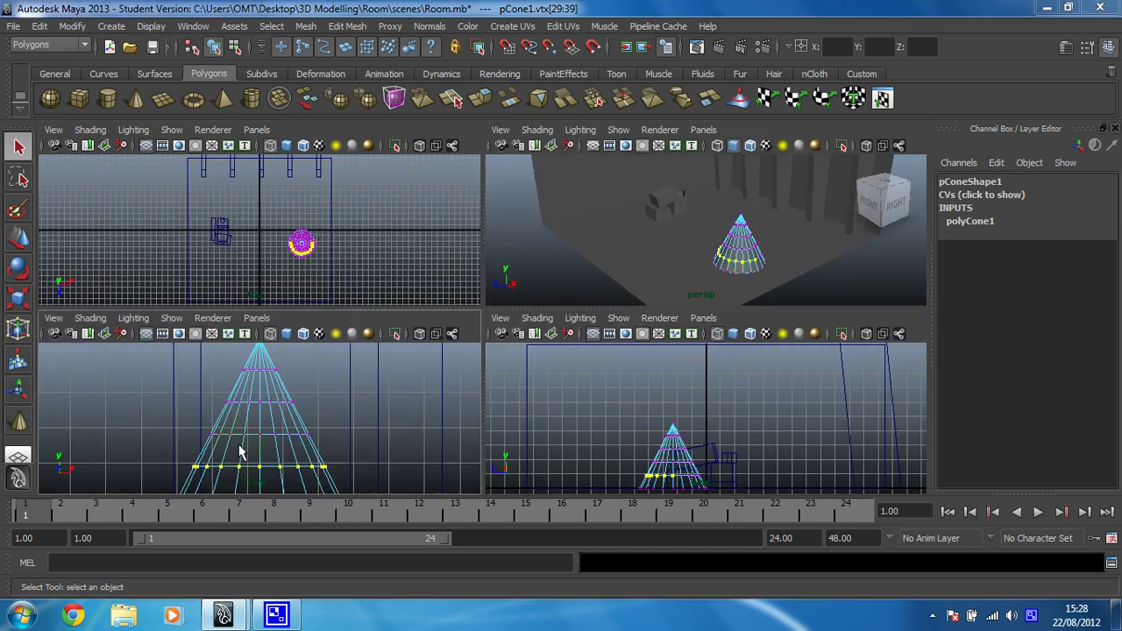
key(space)
click(268, 451)
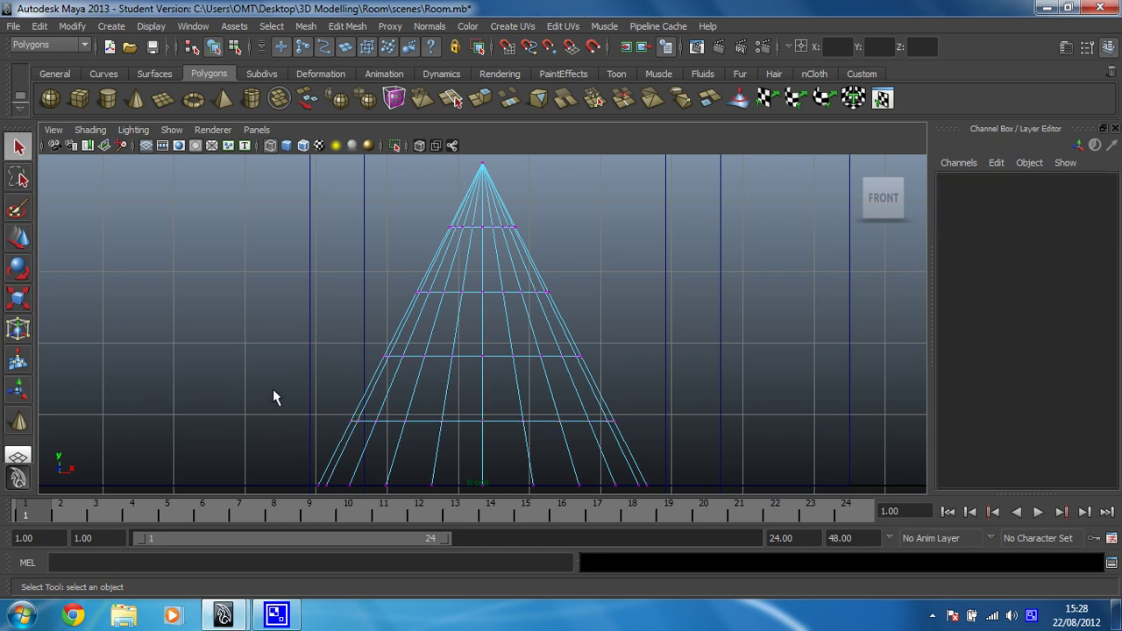
Step: Select the whole vertex ring just above the base, including its back side, and check it in perspective before returning to the front view
drag(310, 412, 680, 455)
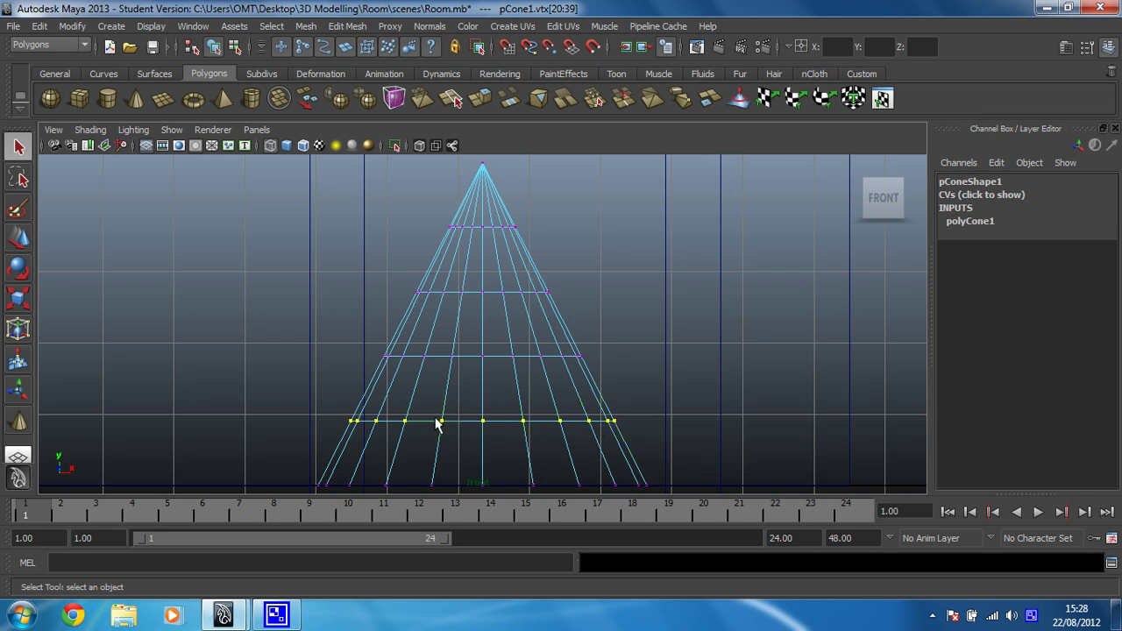
key(space)
key(space)
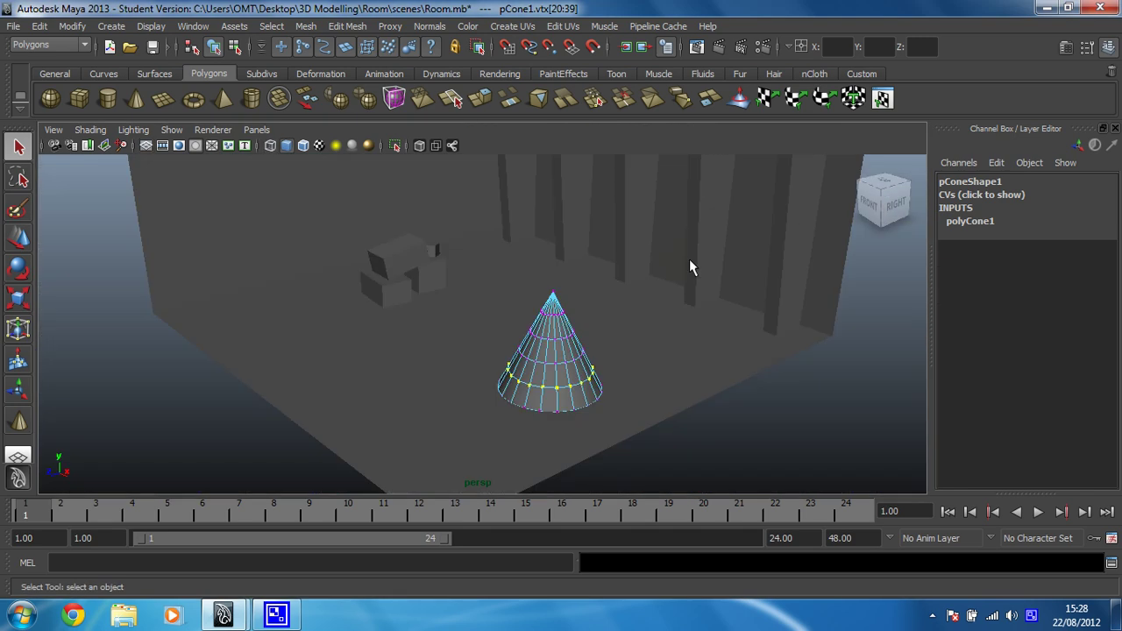
alt+drag(690, 263, 735, 261)
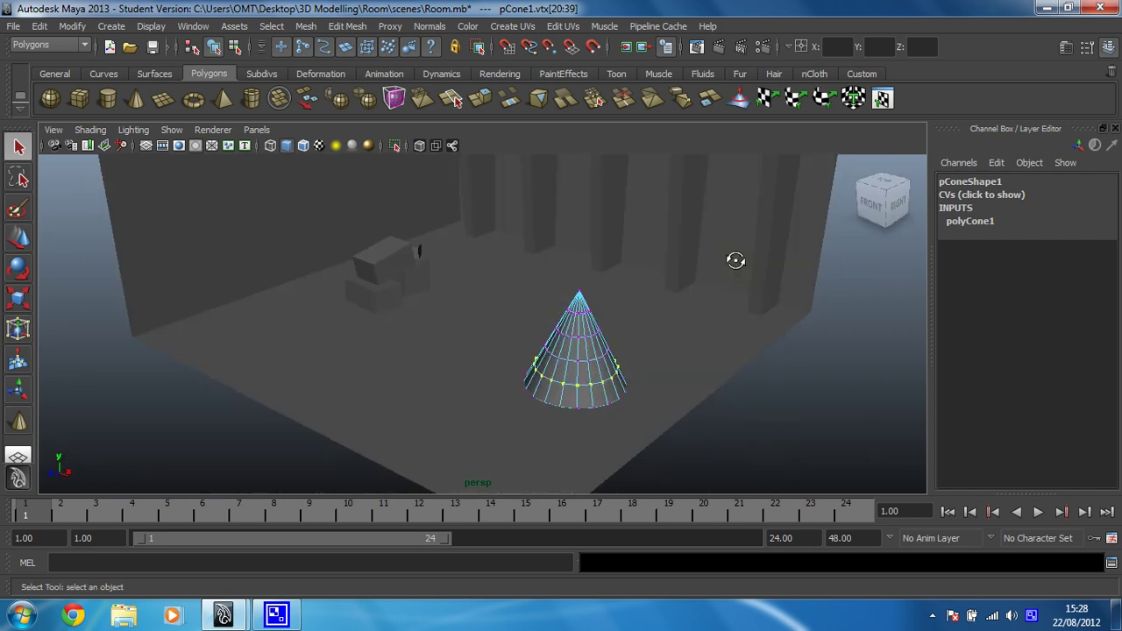
key(space)
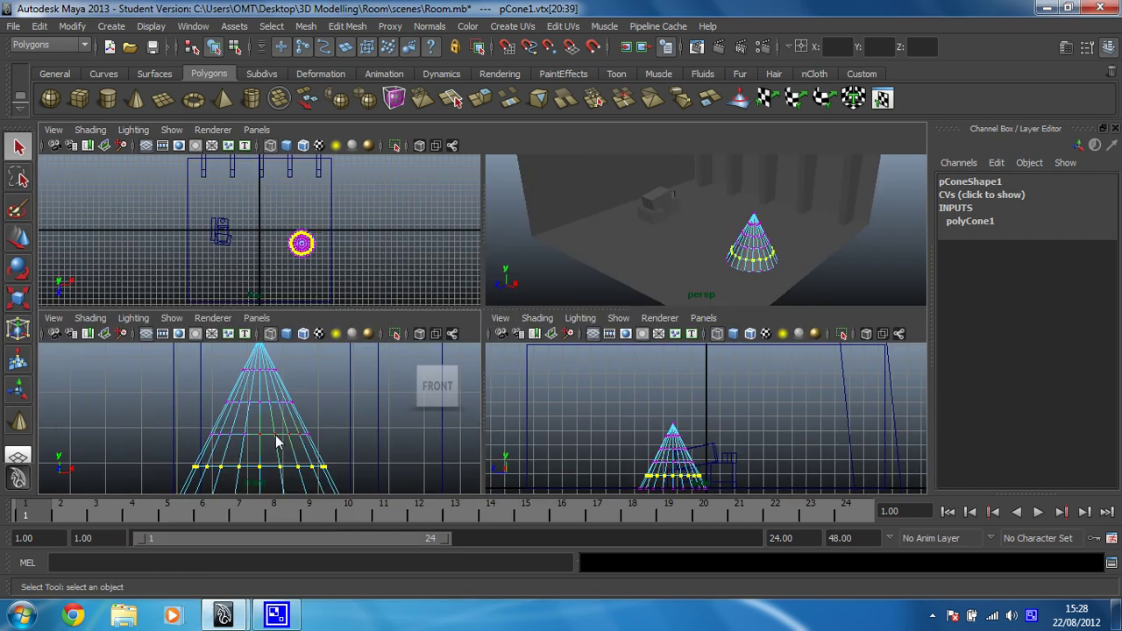
key(space)
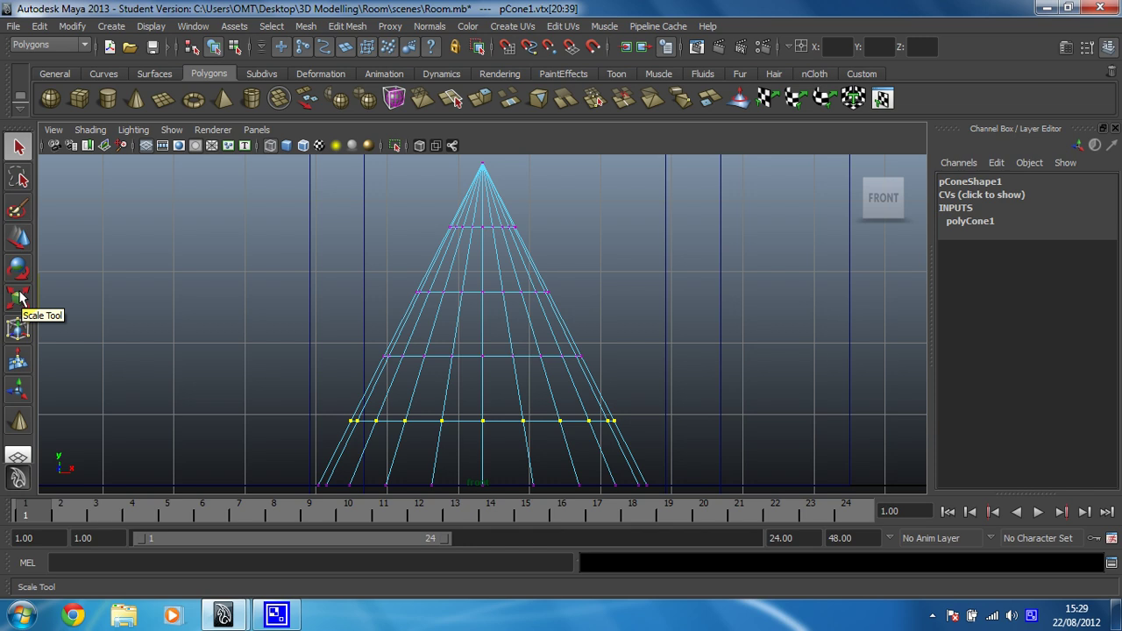
Step: Move the selected ring straight up to a height of about 1.62 cm, just below the ring above it
click(21, 240)
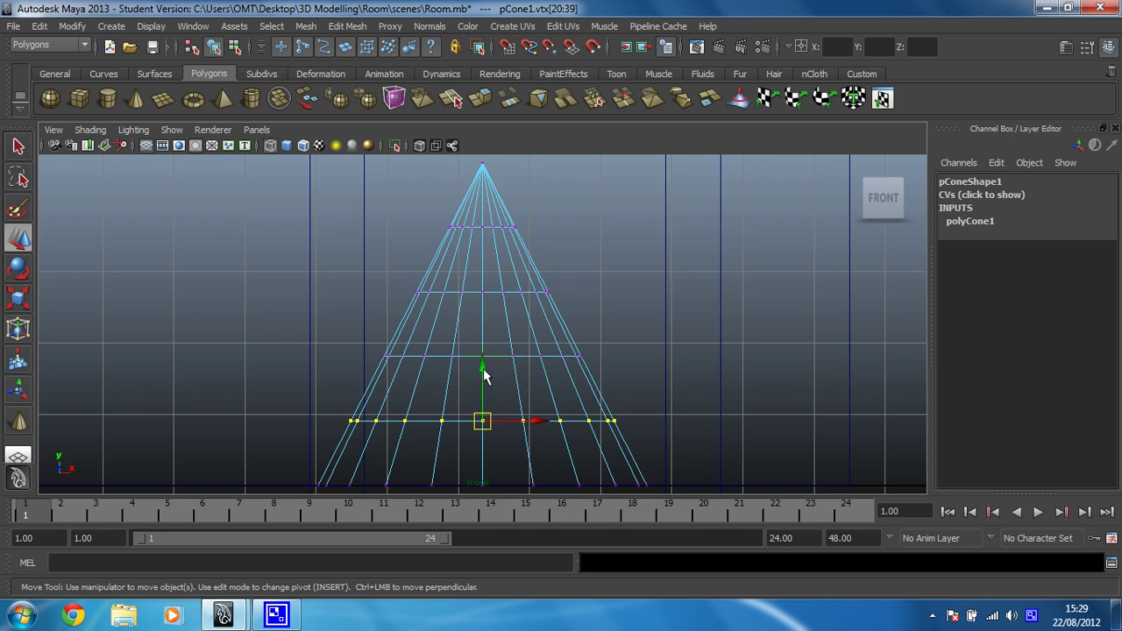
drag(484, 368, 249, 330)
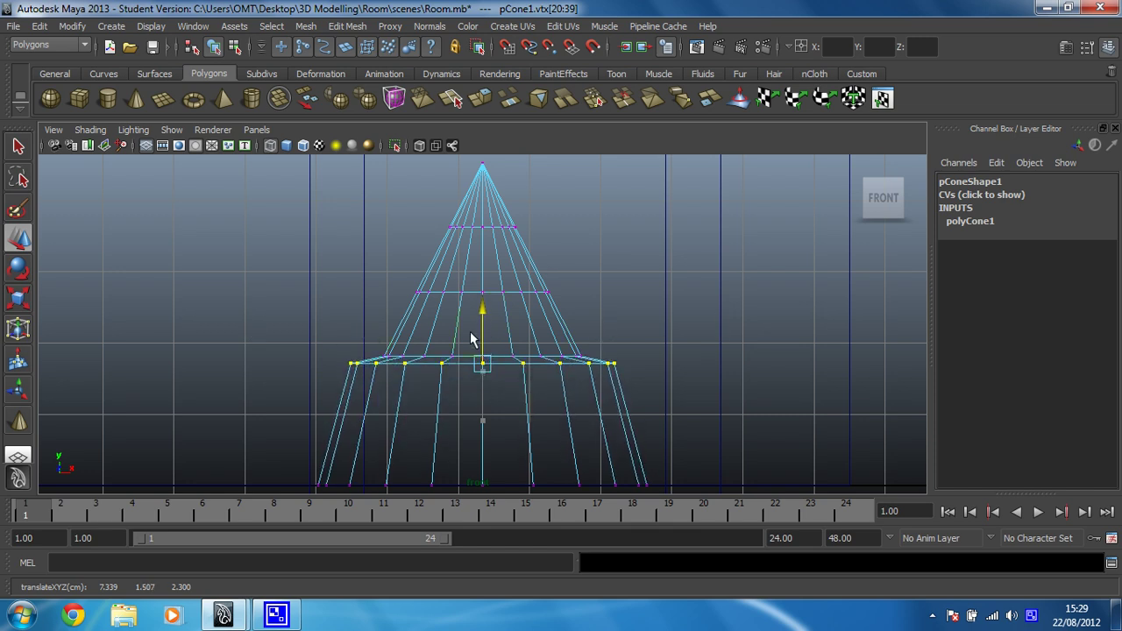
drag(471, 340, 500, 323)
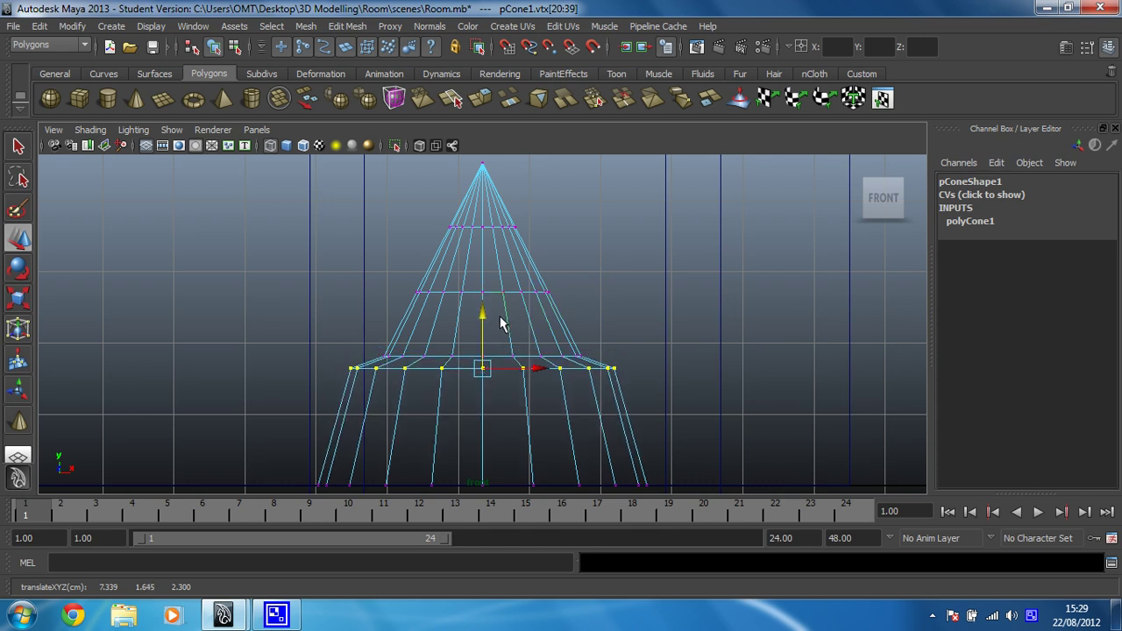
key(ctrl+z)
drag(482, 426, 491, 320)
key(ctrl+z)
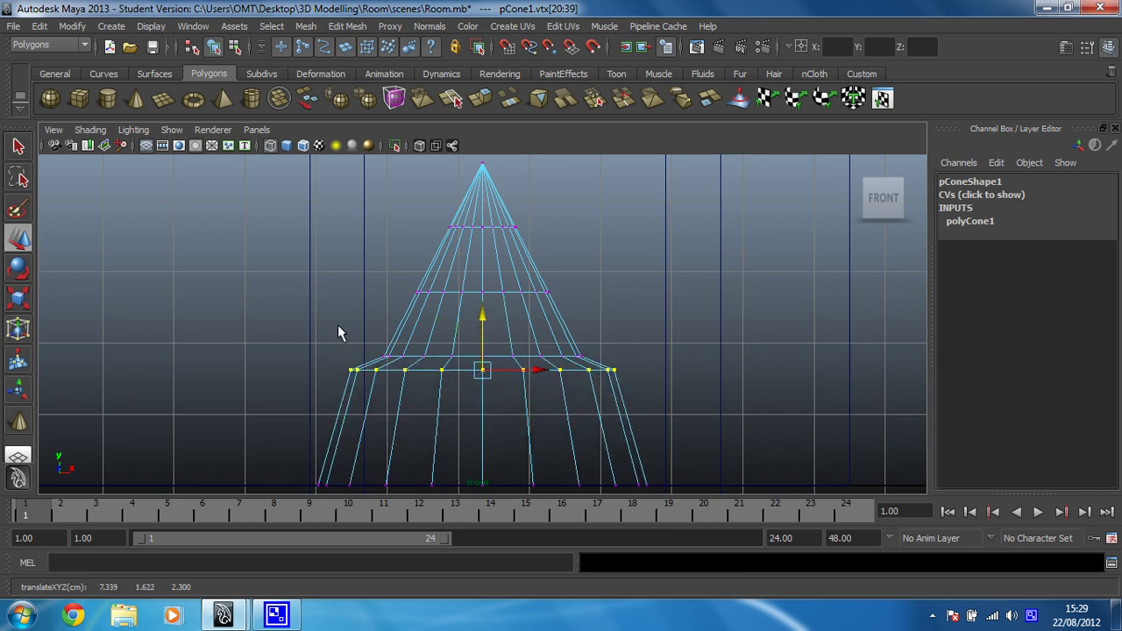
Step: Select the second vertex ring above the base and move it down to about 1.72 cm, just above the ring below
drag(338, 327, 607, 362)
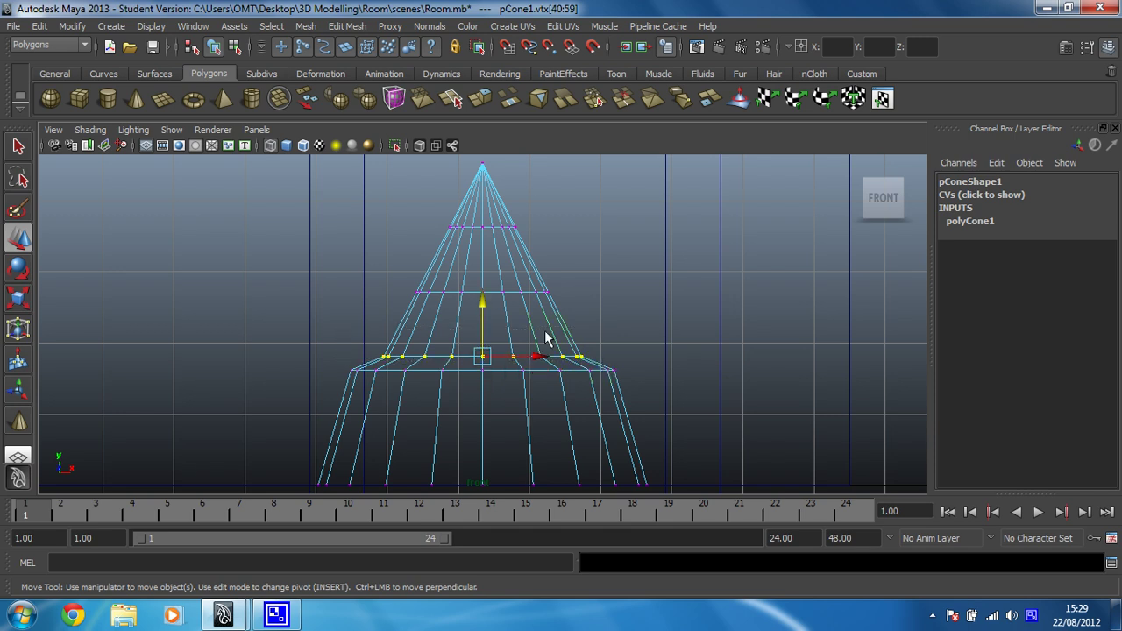
drag(483, 302, 483, 310)
Step: Try scaling the second ring to about three times its width along X only, inspect it in perspective, and undo the scaling
click(17, 298)
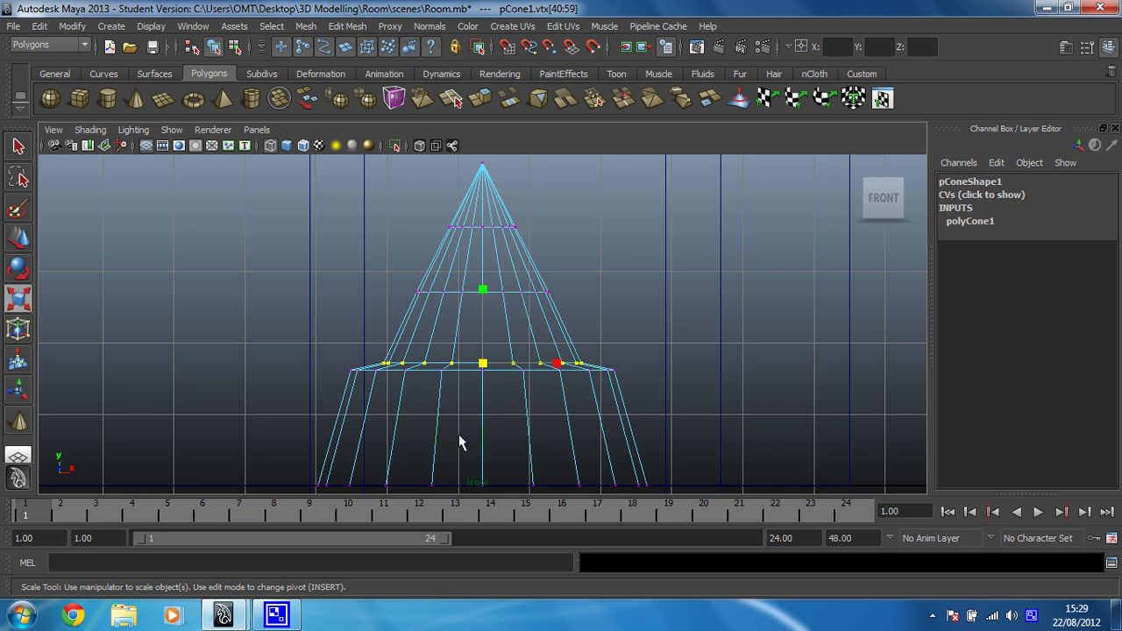
drag(561, 365, 706, 361)
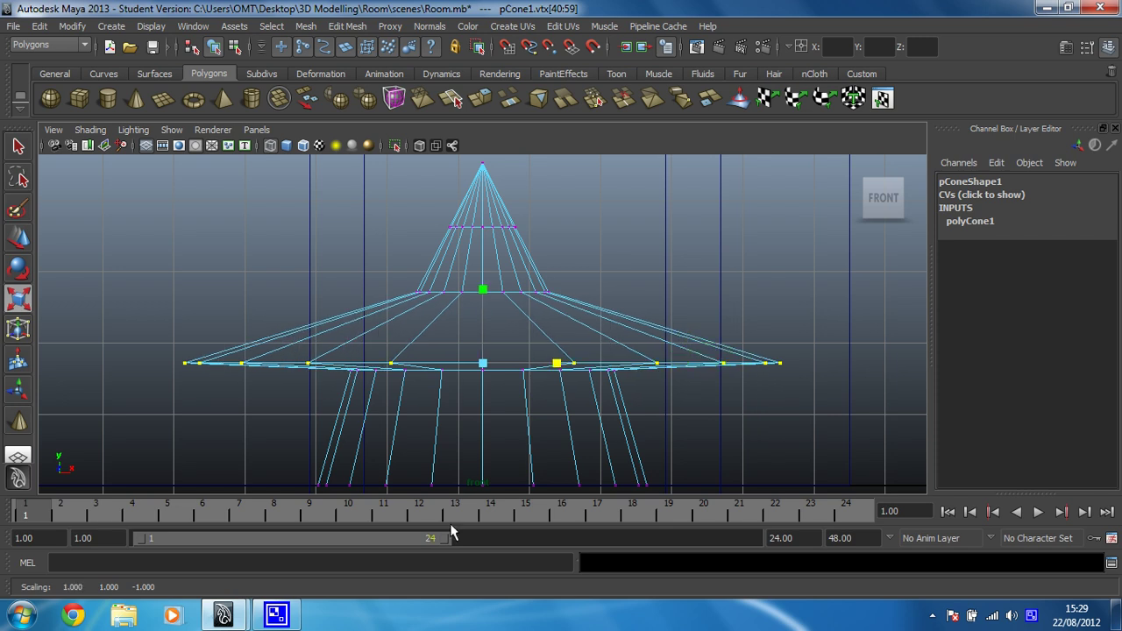
key(space)
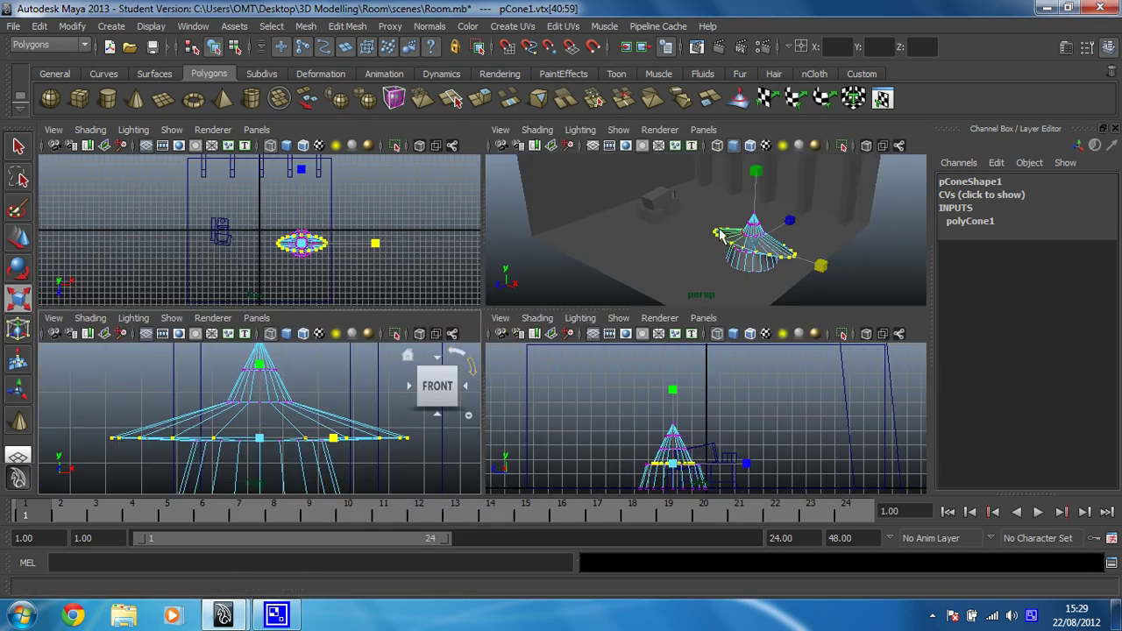
key(space)
alt+drag(623, 268, 600, 291)
key(space)
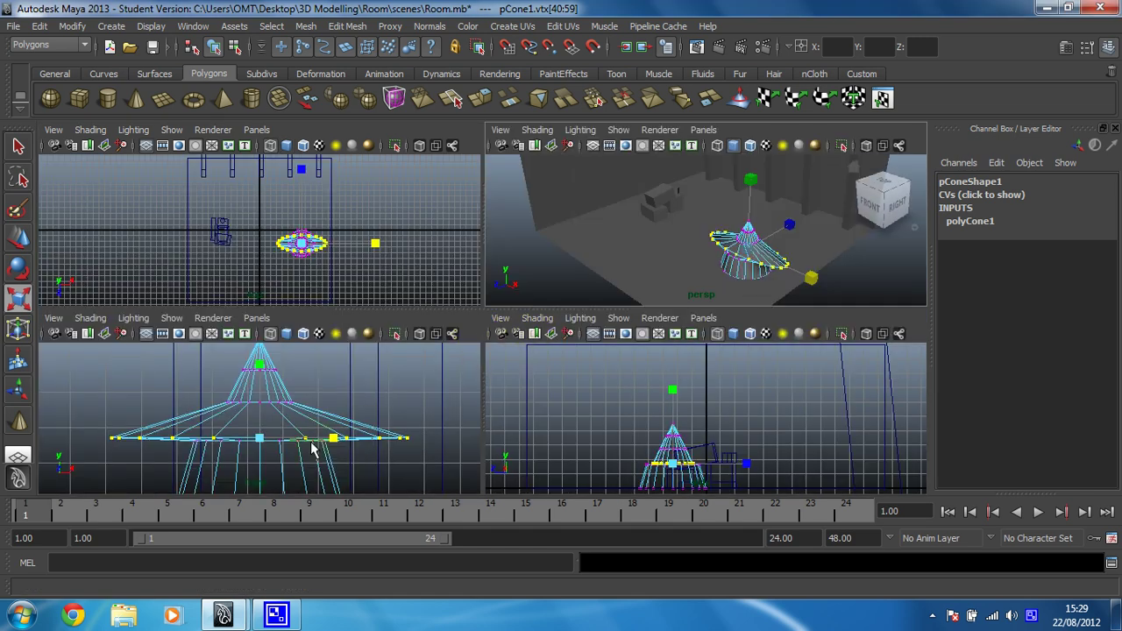
key(space)
key(ctrl+z)
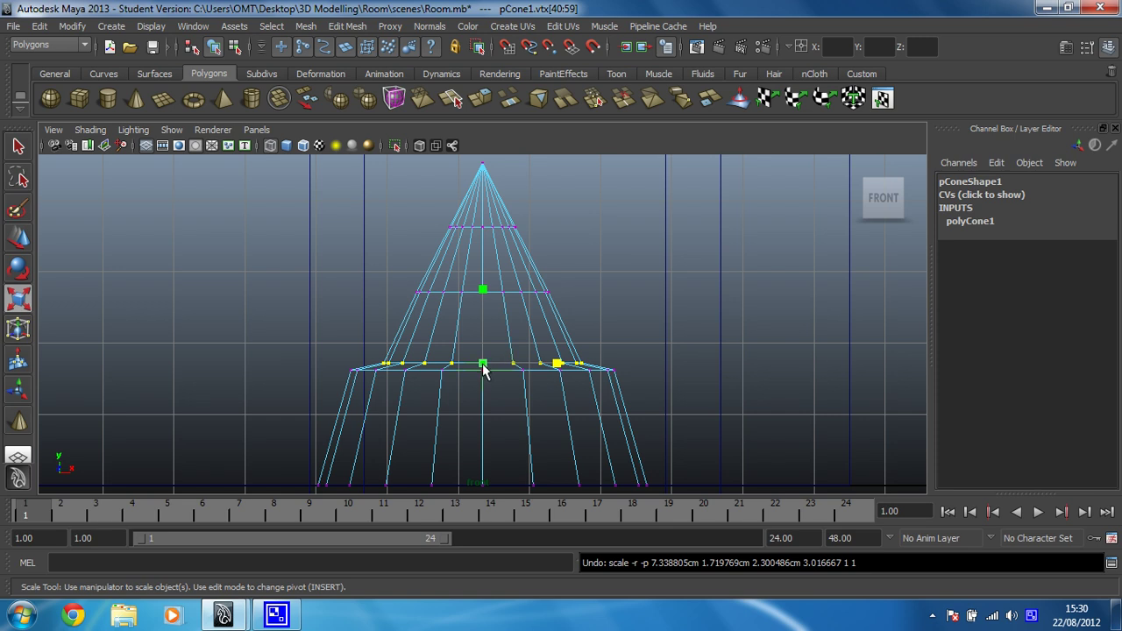
Step: Scale the second ring up slightly and uniformly on all axes, keeping it a little narrower than the ring below
drag(484, 368, 505, 362)
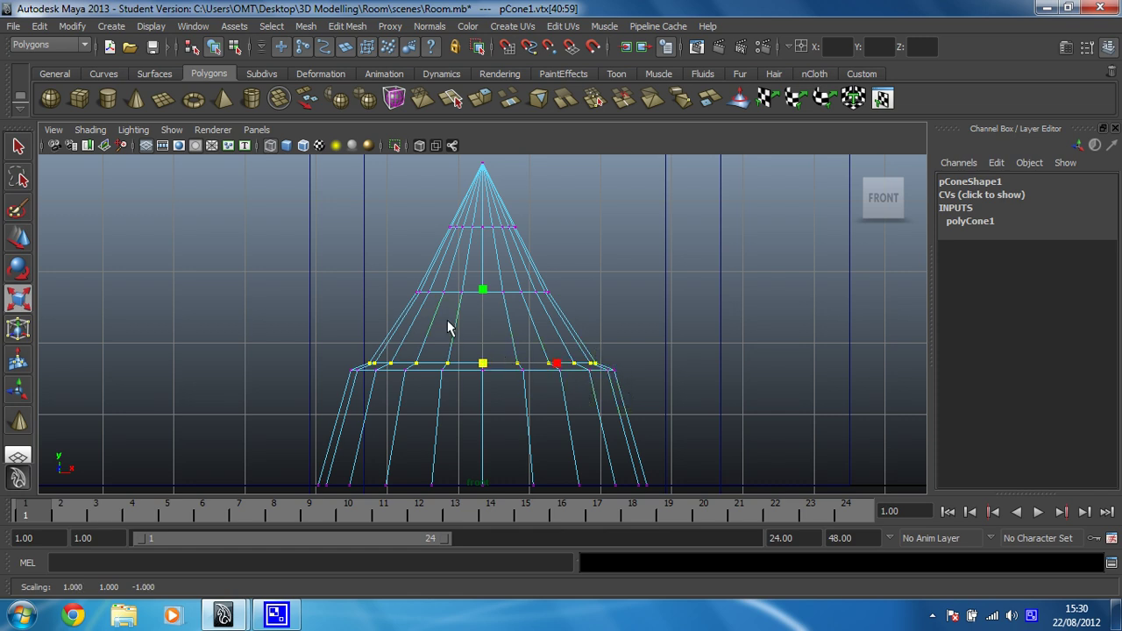
Step: Select the third vertex ring above the base and move it straight down to just above the second ring
drag(590, 310, 590, 311)
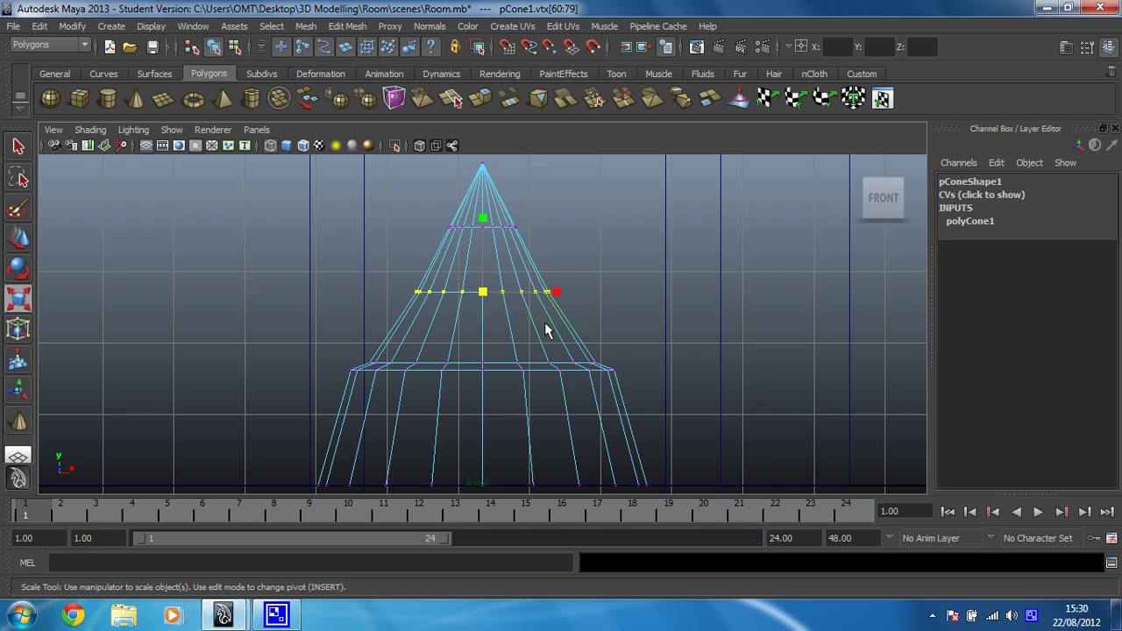
click(18, 237)
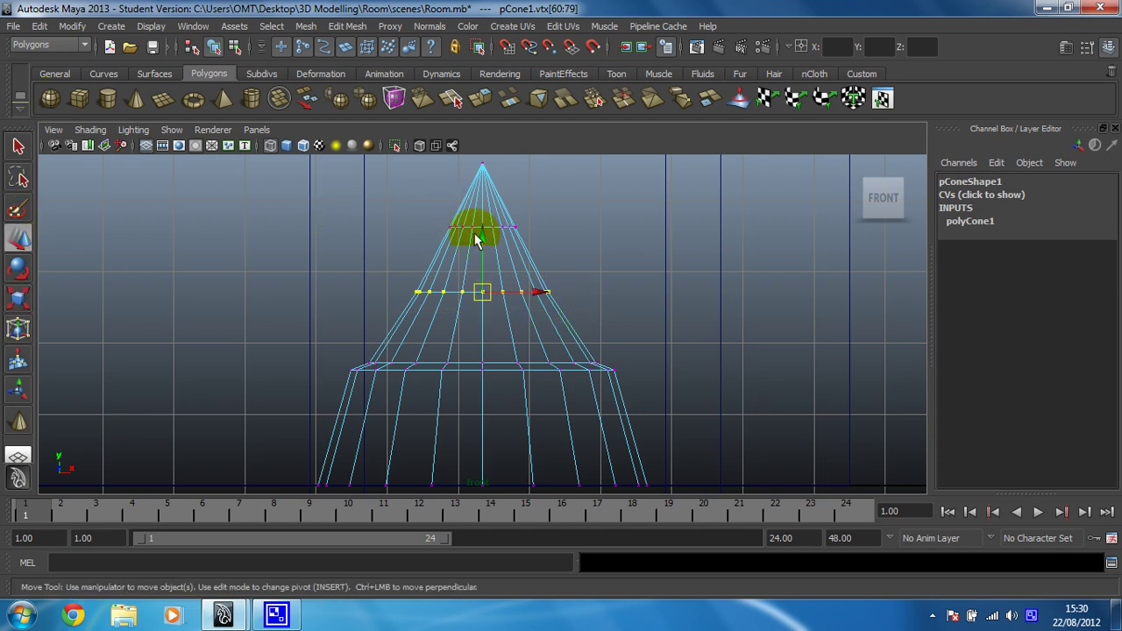
drag(482, 236, 493, 296)
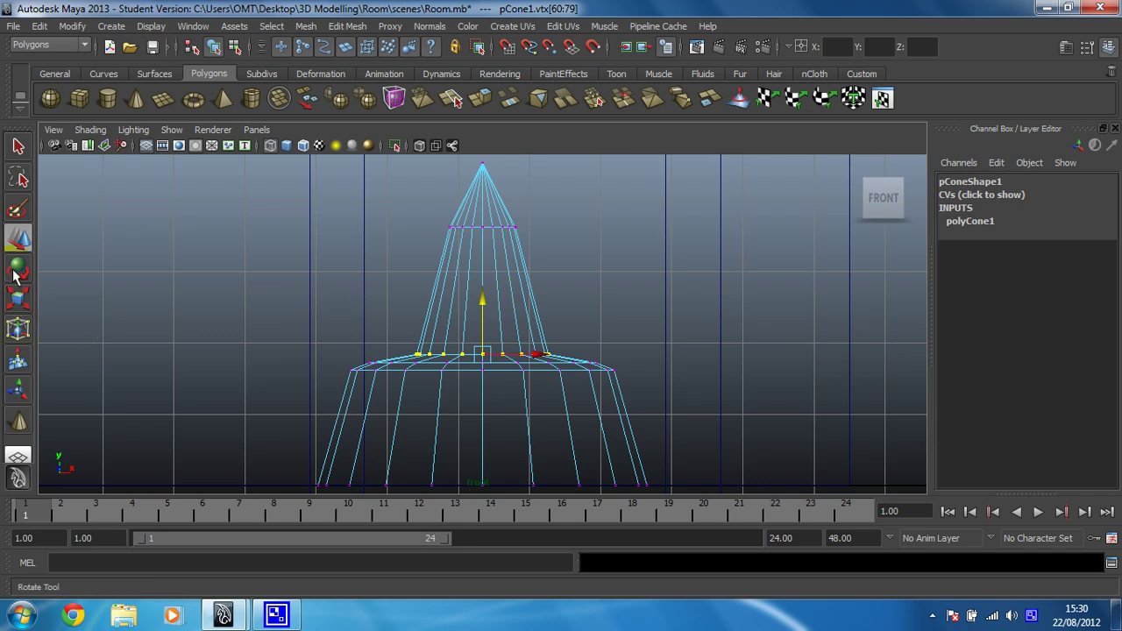
Step: Scale the third vertex ring up uniformly until it is slightly wider than the second ring but narrower than the lowest rim ring
click(24, 303)
drag(490, 355, 563, 330)
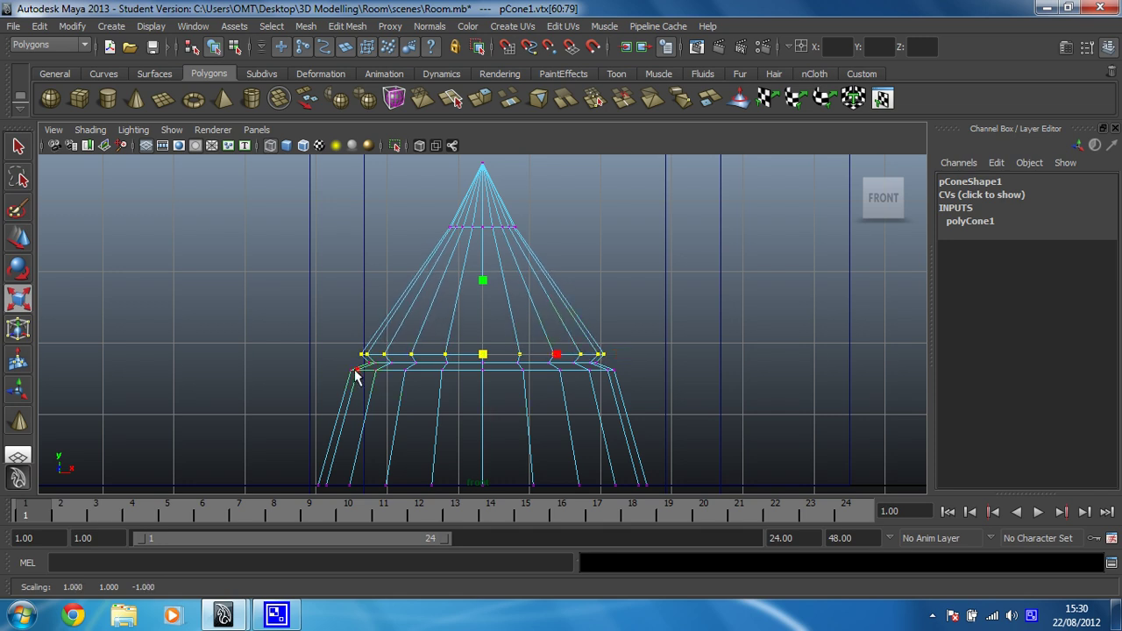
Step: Move the fourth vertex ring down to about 1.96 cm, just above the third, and scale it up uniformly, keeping it narrower than the third
drag(386, 191, 604, 280)
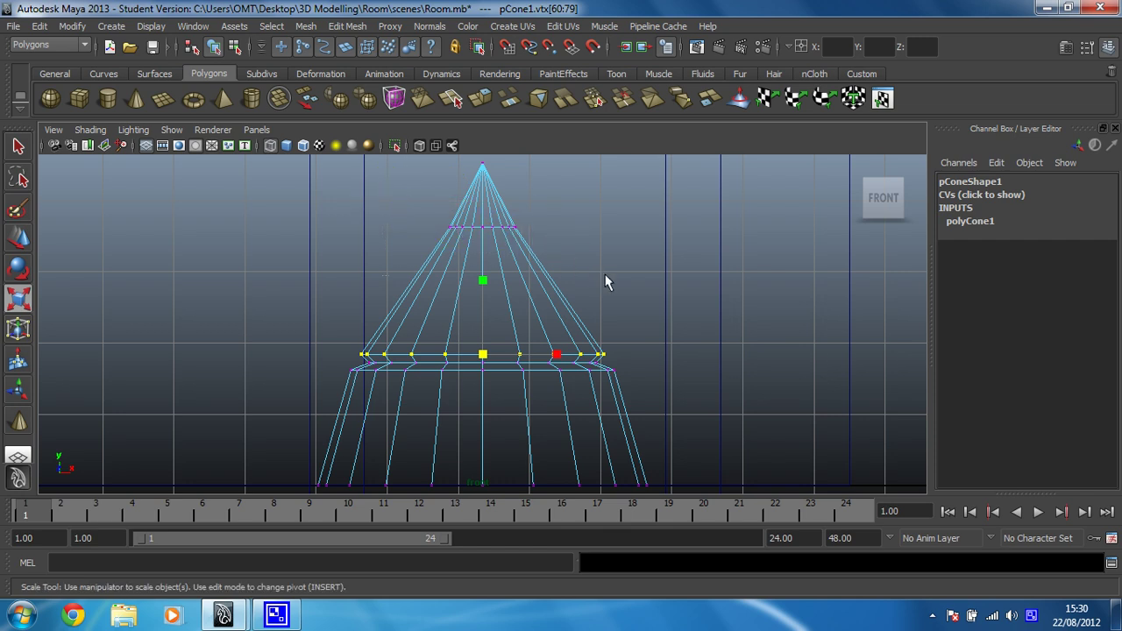
click(18, 237)
drag(485, 173, 505, 294)
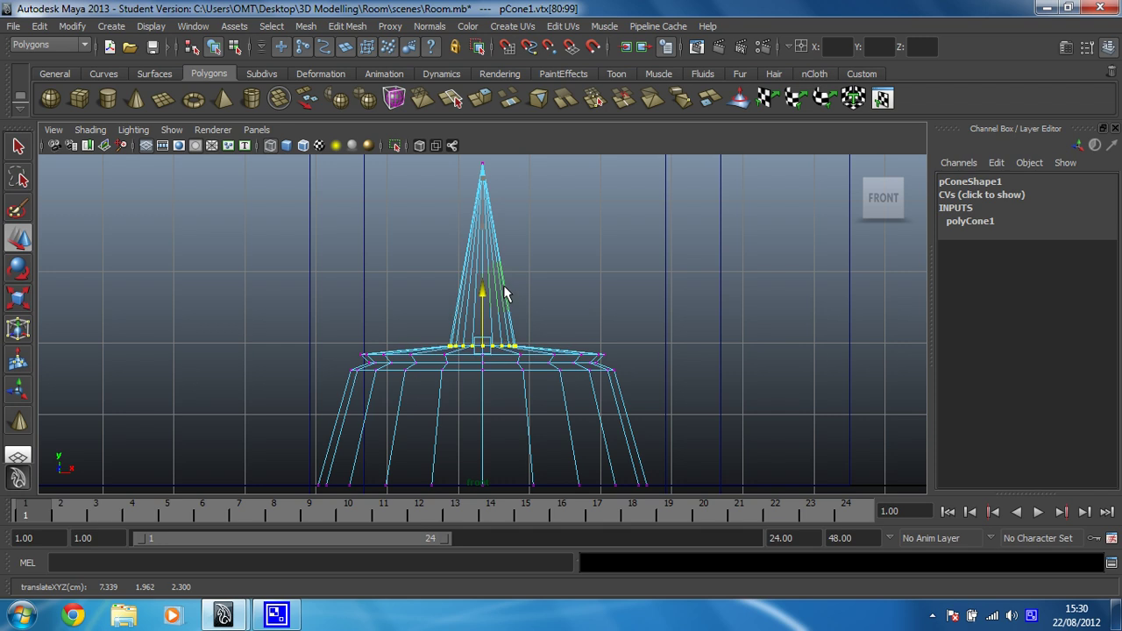
key(r)
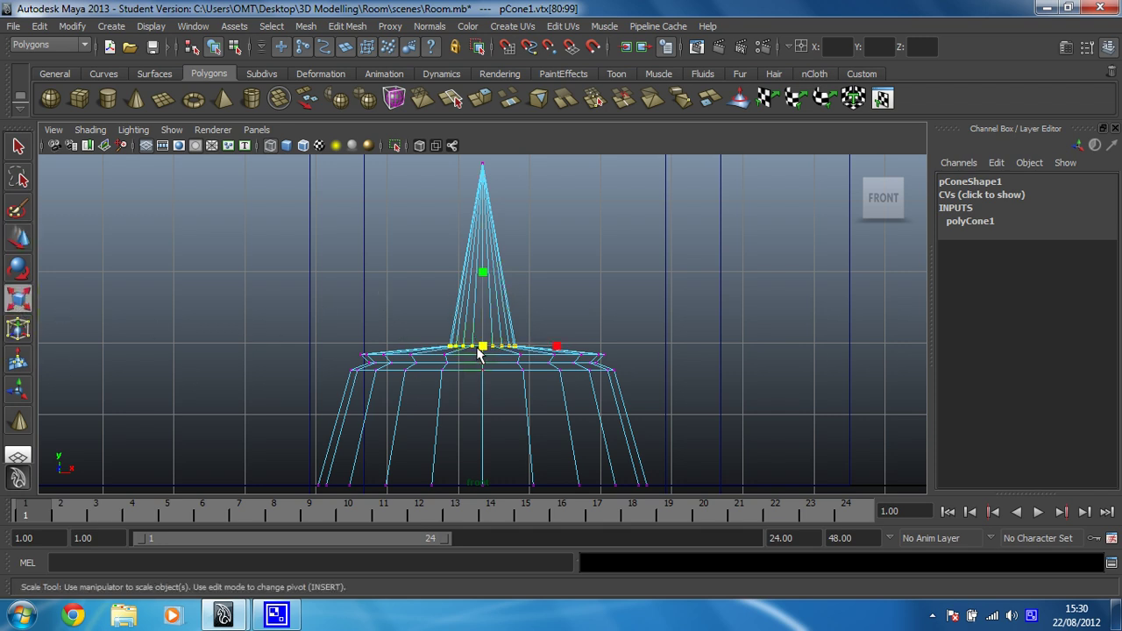
drag(483, 350, 551, 333)
Step: Select the cone's tip vertex and move it straight down inside the shape to just above the base, forming a hollow
drag(478, 212, 496, 177)
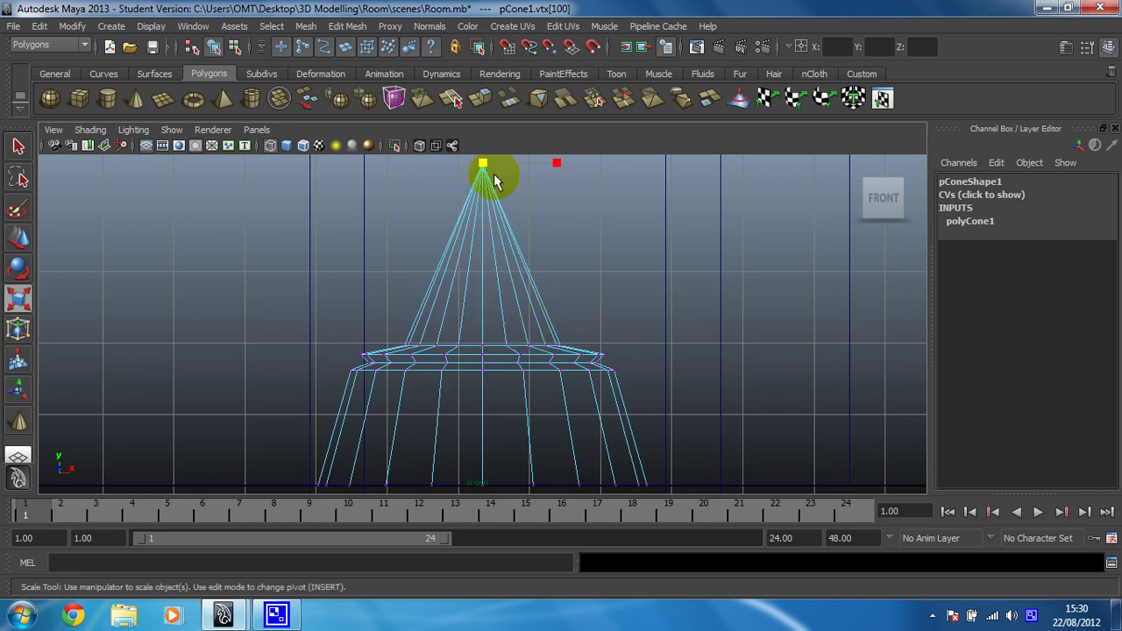
click(14, 240)
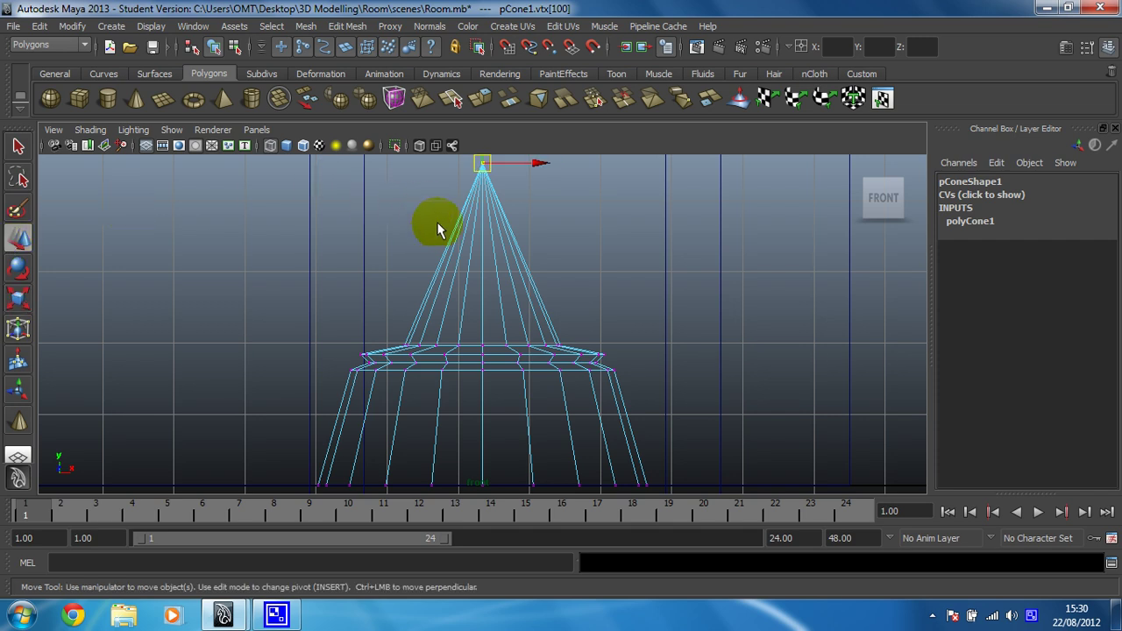
alt+middle_drag(438, 230, 452, 243)
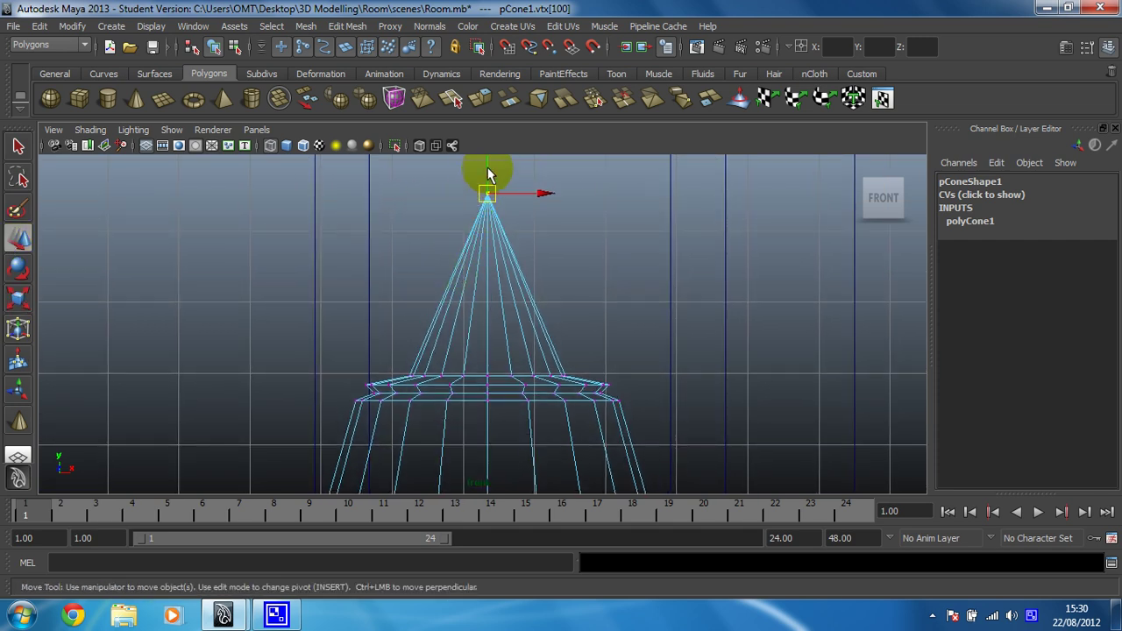
drag(487, 168, 517, 318)
alt+middle_drag(520, 363, 500, 296)
drag(474, 169, 483, 395)
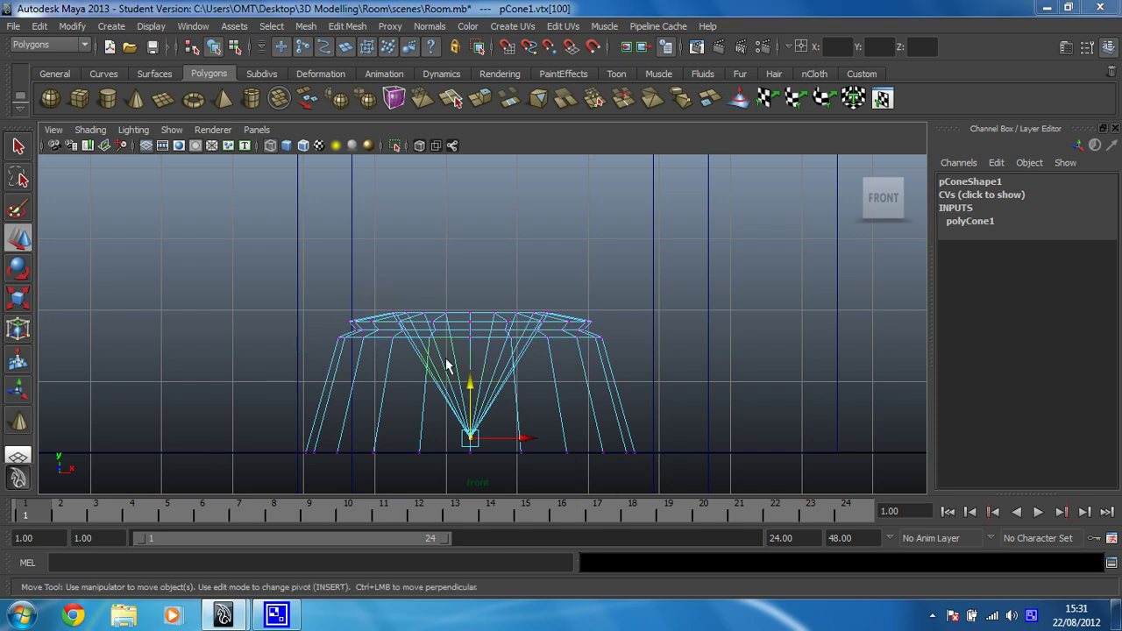
Step: Return the cone to object mode in the perspective view and inspect the hollowed shape from several angles, leaving the object selected
key(space)
key(space)
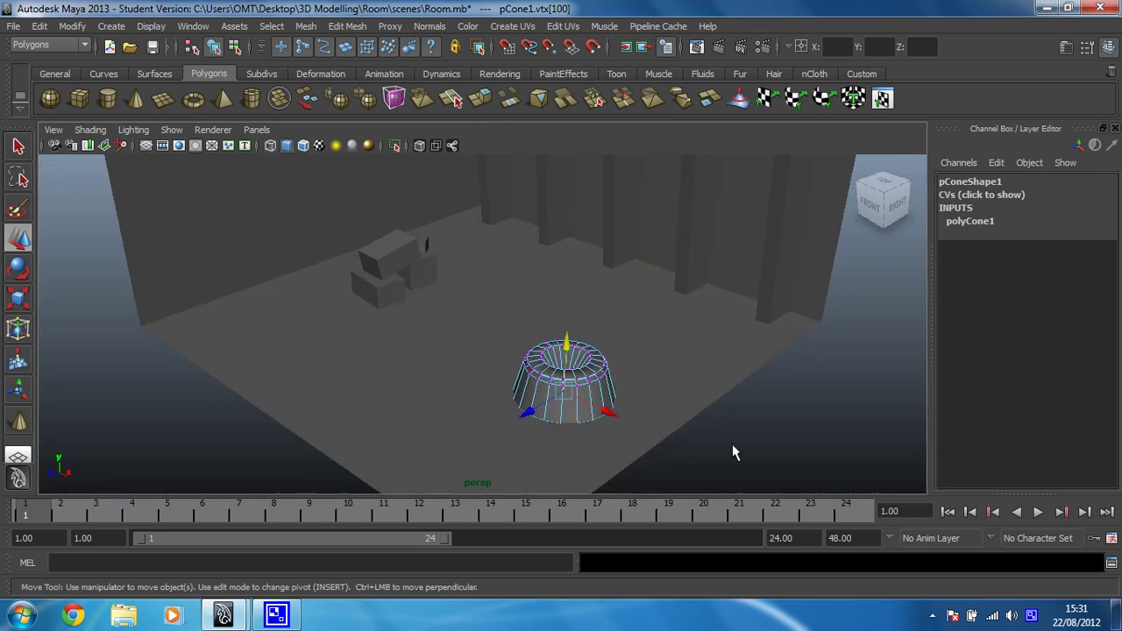
right_drag(593, 315, 635, 305)
click(596, 383)
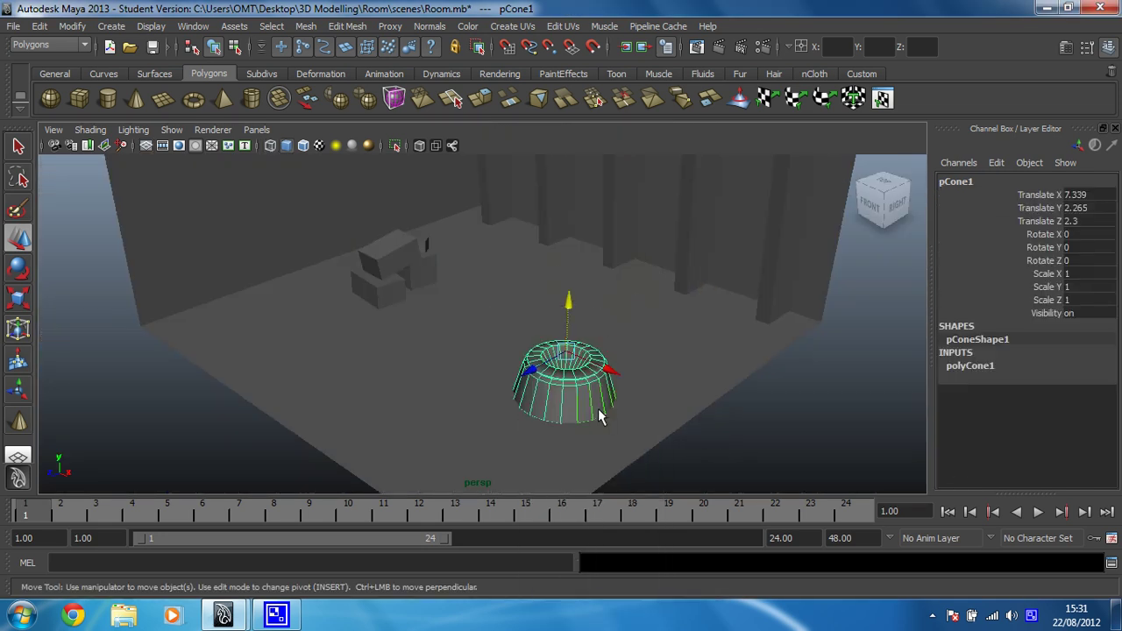
click(739, 456)
alt+drag(596, 418, 716, 381)
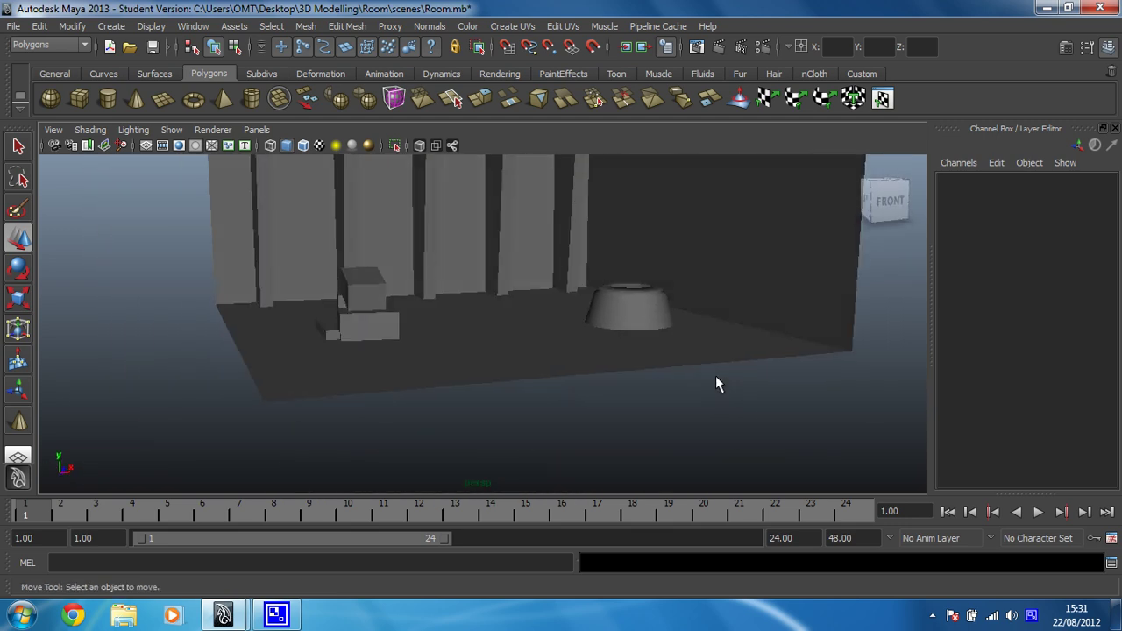
click(648, 310)
alt+drag(647, 310, 561, 349)
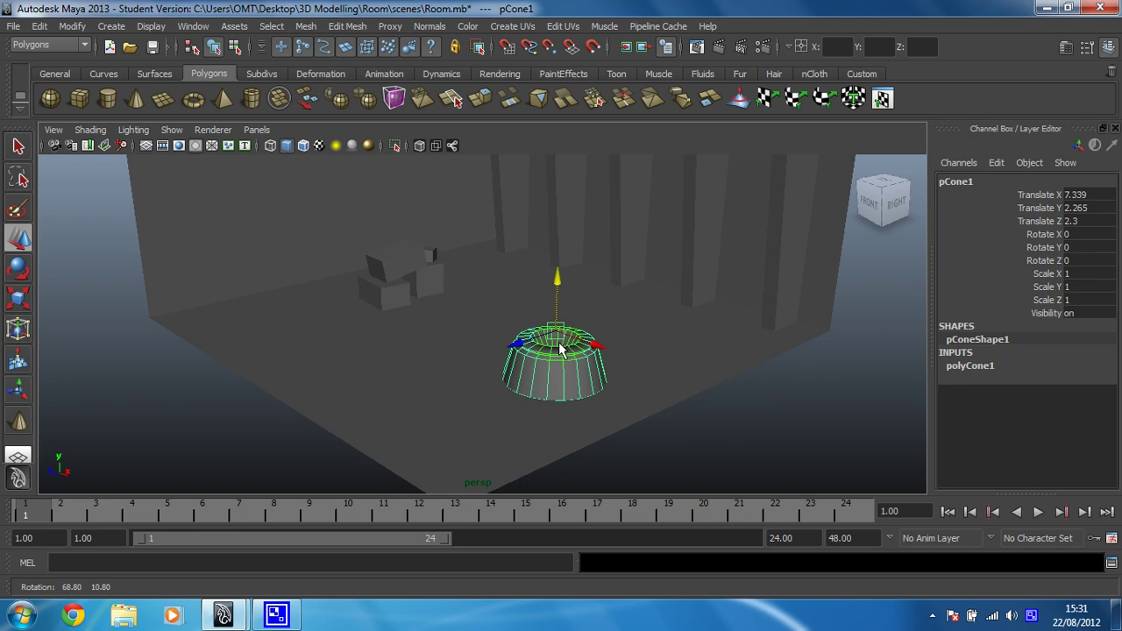